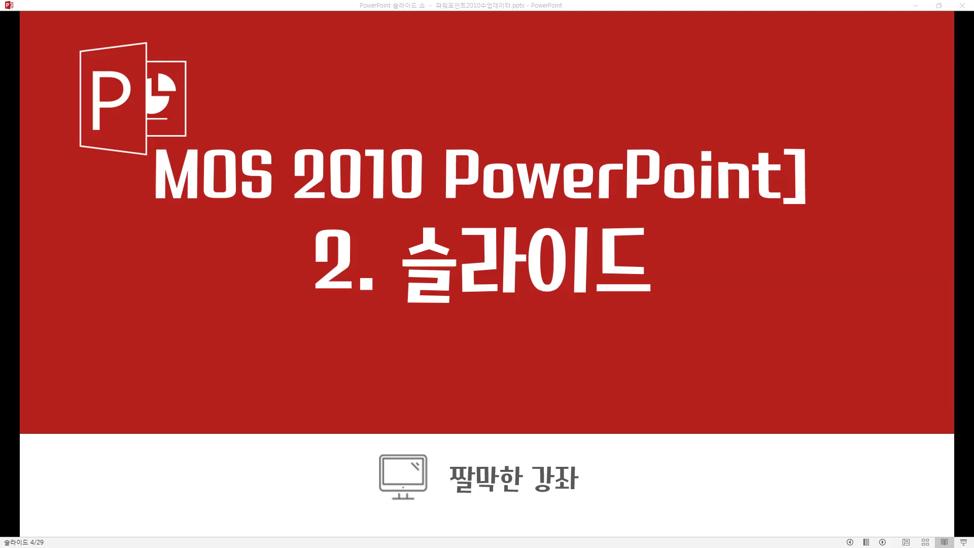
Advance the lecture slideshow to the next slide before opening 2-1.pptx
left_click(219, 301)
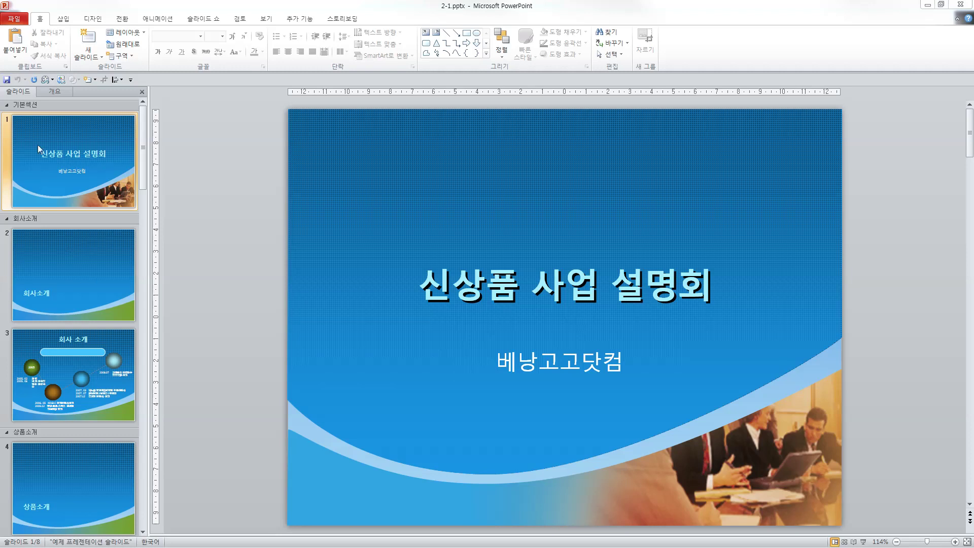
Show the 회사소개 title slide and view its layout choices without changing anything
left_click(95, 273)
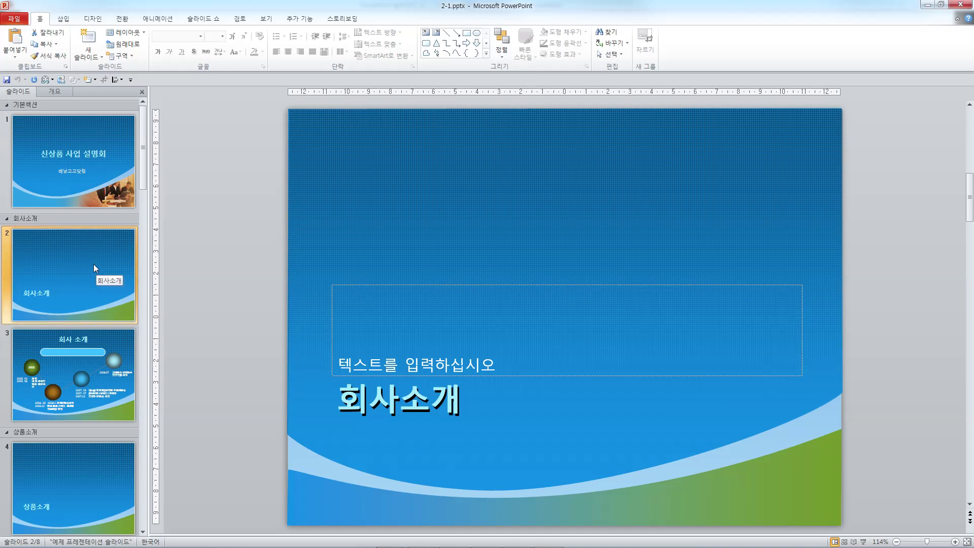
left_click(142, 34)
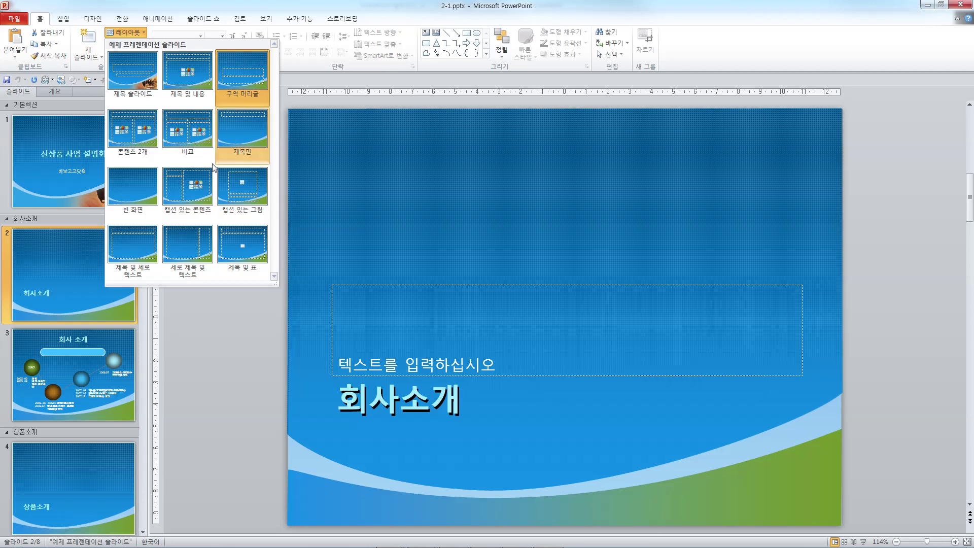
left_click(74, 221)
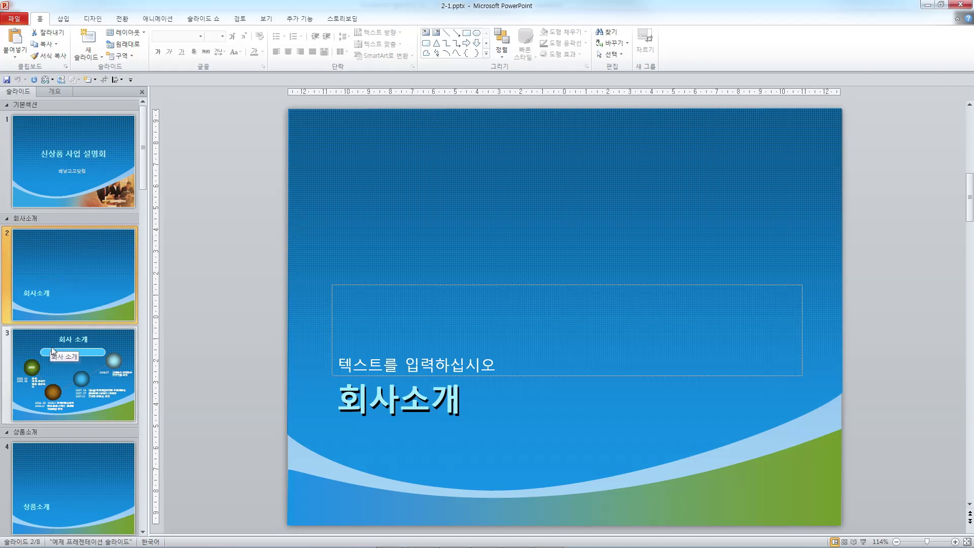
Browse to the 상품소개 and 여행일정 title slides, then return to 회사소개
scroll(50, 357, "down", 5)
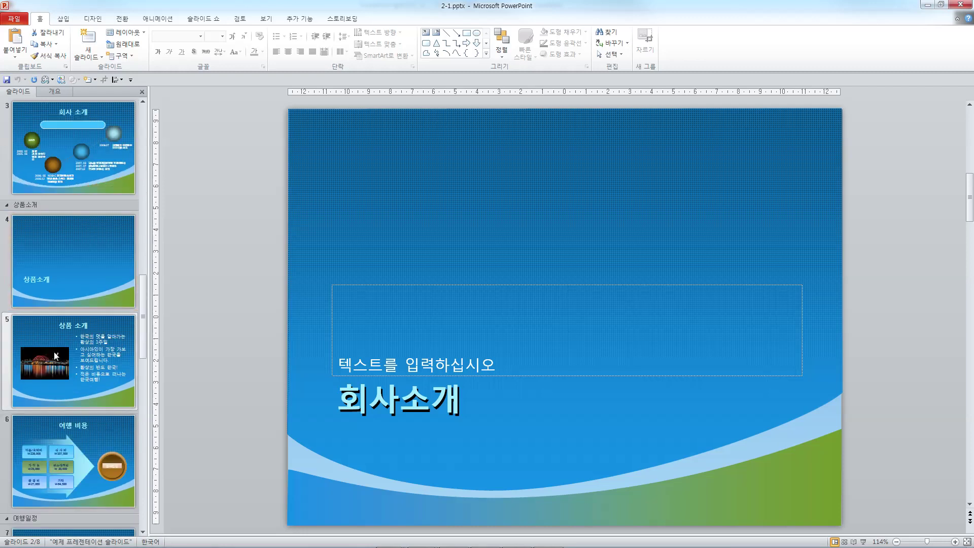
left_click(77, 274)
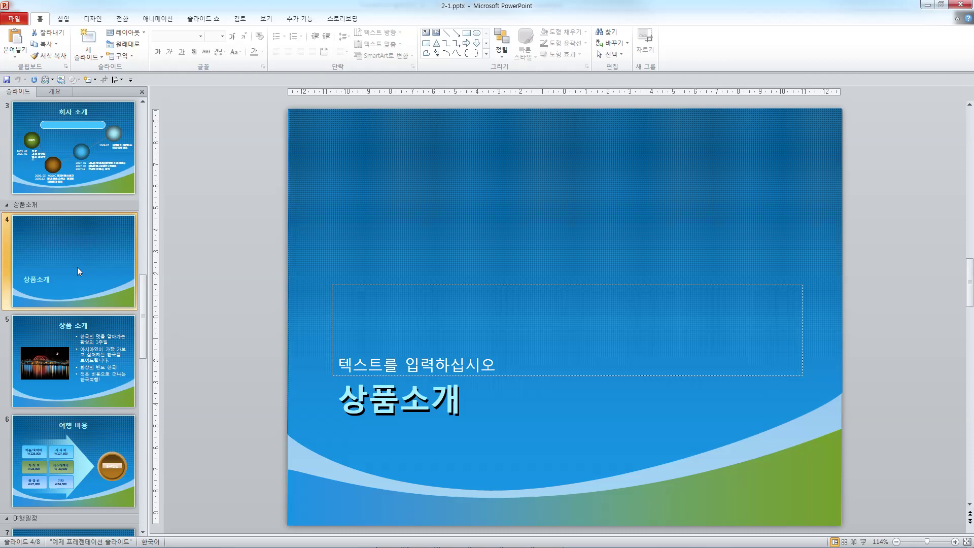
scroll(77, 268, "down", 2)
scroll(77, 268, "down", 2)
scroll(77, 268, "down", 2)
left_click(75, 264)
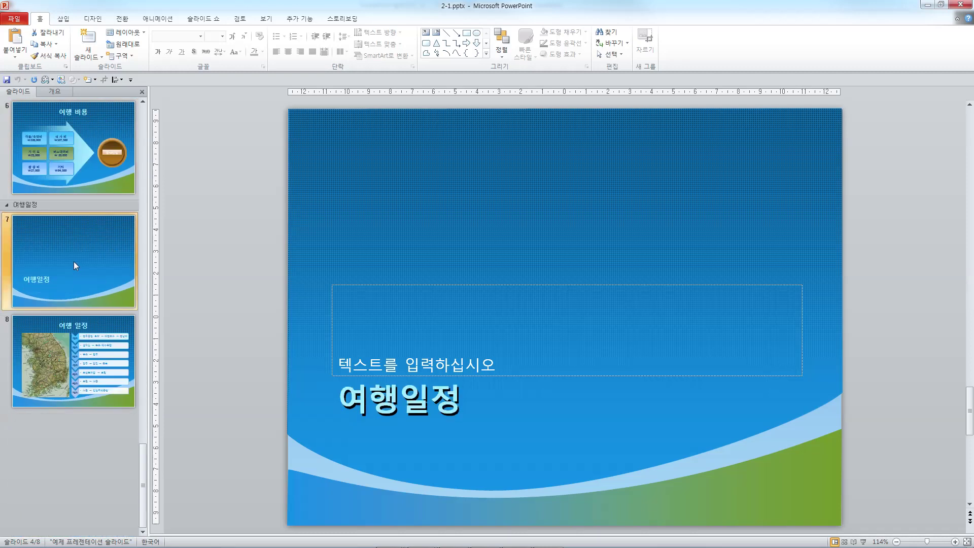
scroll(81, 260, "up", 4)
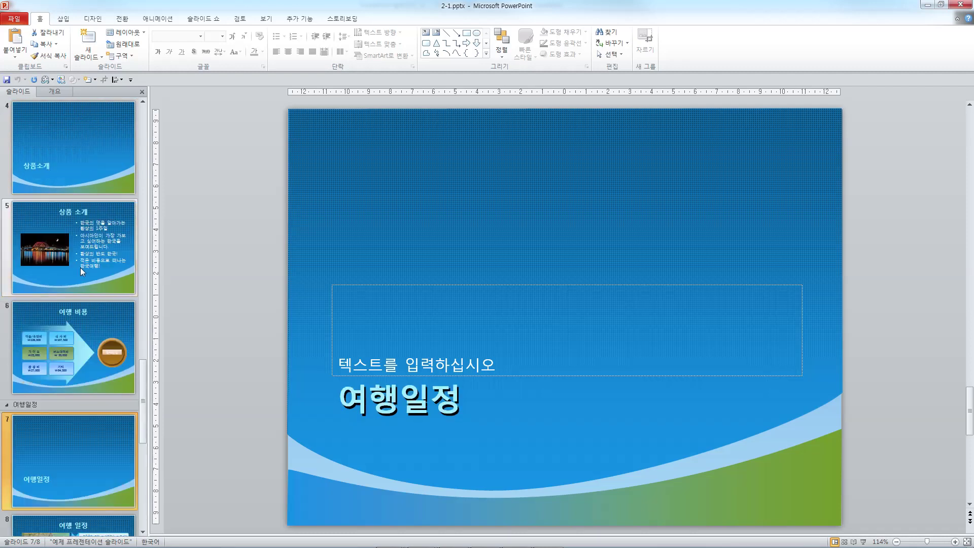
scroll(80, 266, "up", 3)
scroll(75, 269, "up", 3)
scroll(74, 270, "up", 2)
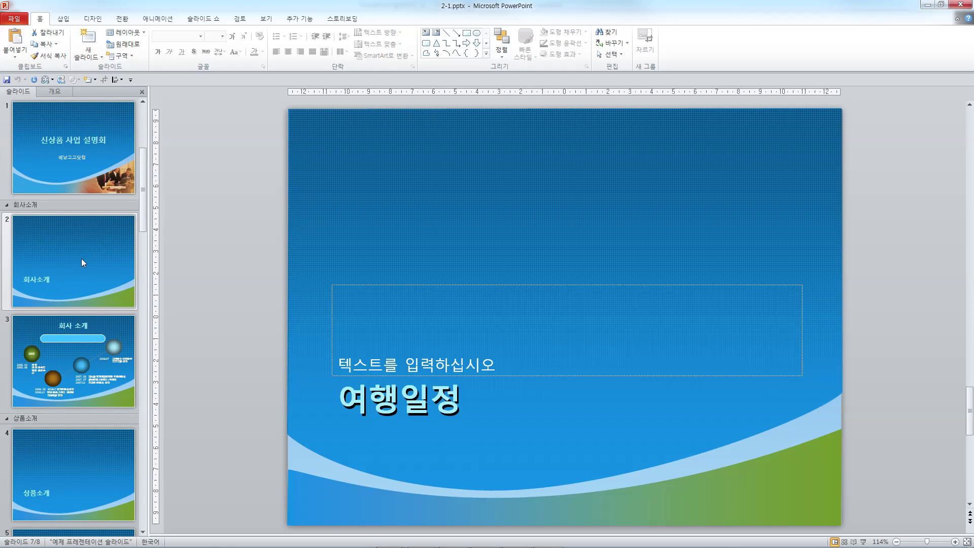
left_click(82, 259)
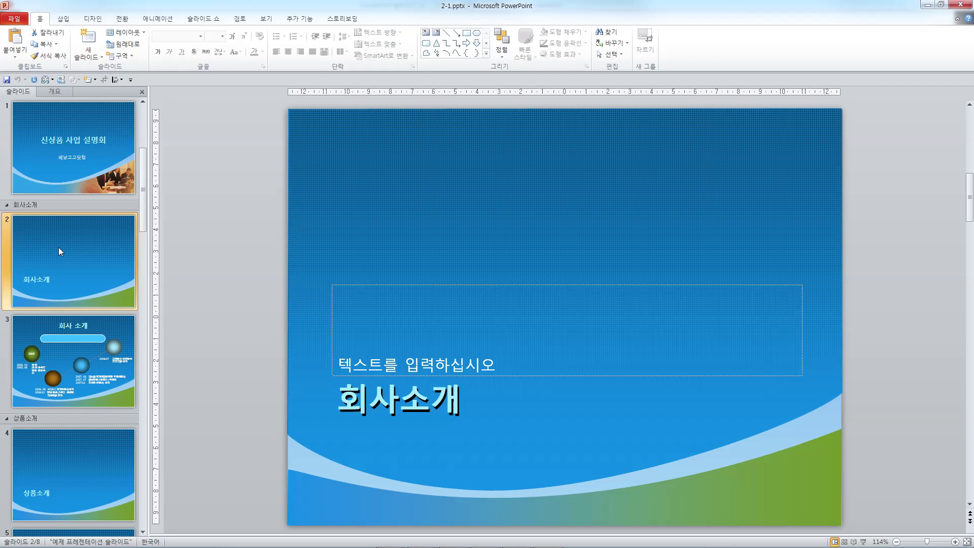
Delete the three section title slides: 회사소개, 상품소개 and 여행일정
key("Delete")
scroll(60, 263, "down", 2)
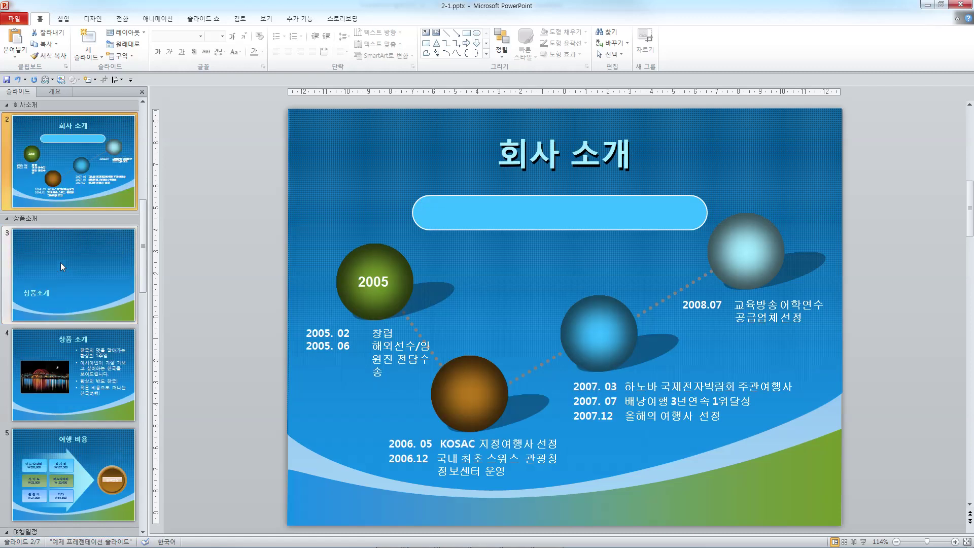
left_click(67, 260)
right_click(67, 258)
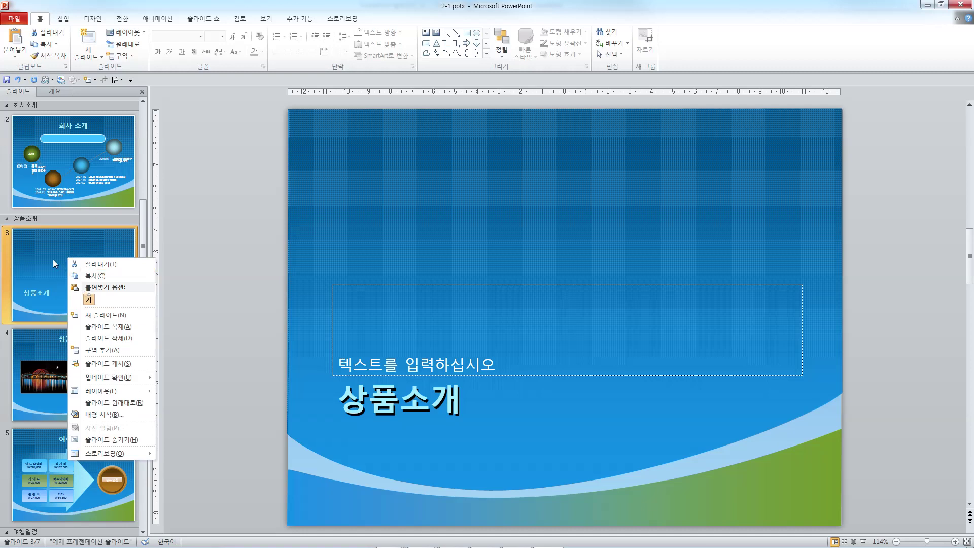
left_click(100, 343)
scroll(75, 330, "down", 3)
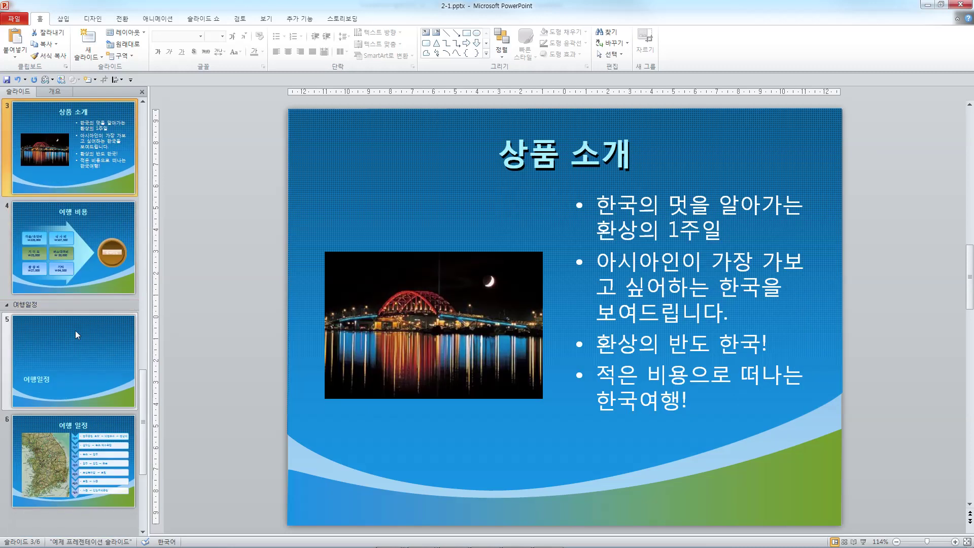
left_click(75, 331)
key("Delete")
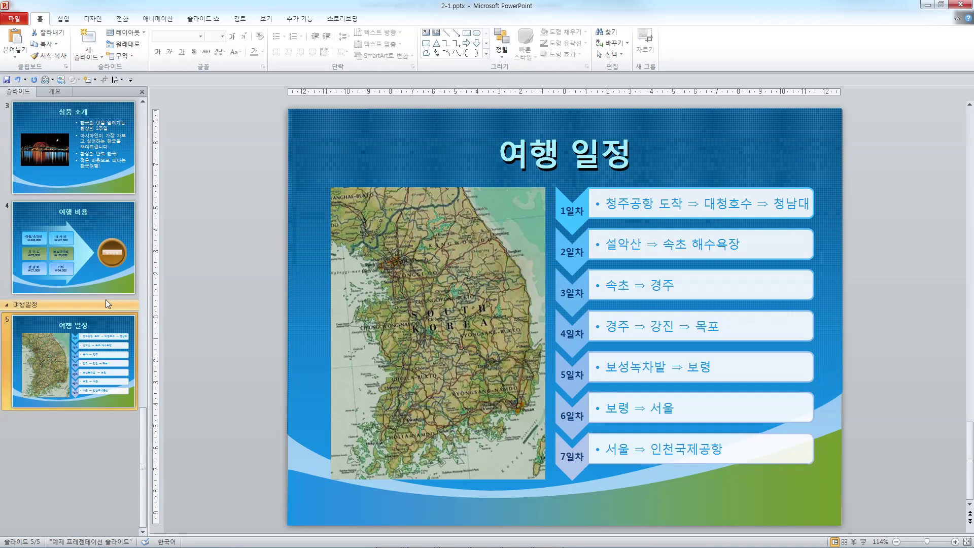
scroll(106, 299, "up", 3)
scroll(105, 299, "up", 2)
scroll(105, 299, "up", 1)
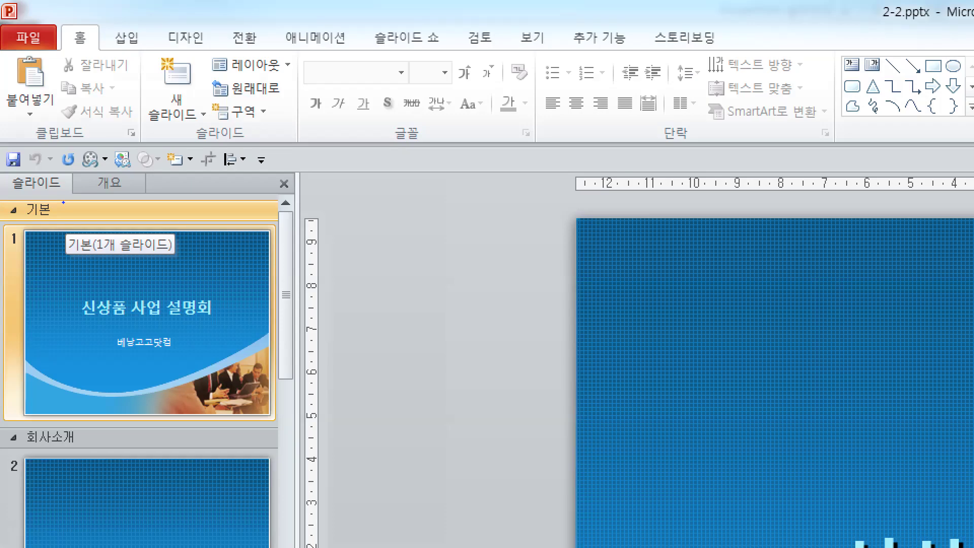
Rename the 기본 section header to 제목
left_click_drag(25, 219, 59, 217)
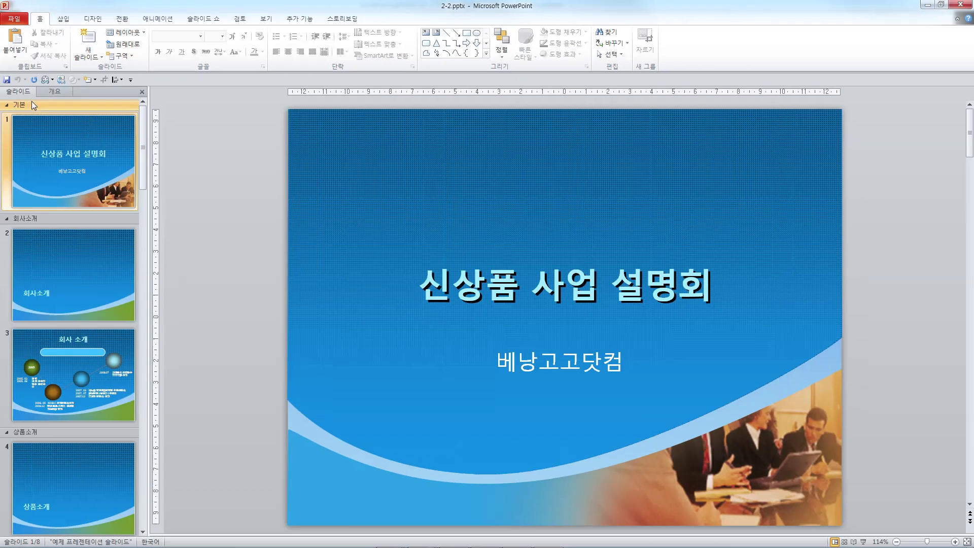
right_click(30, 104)
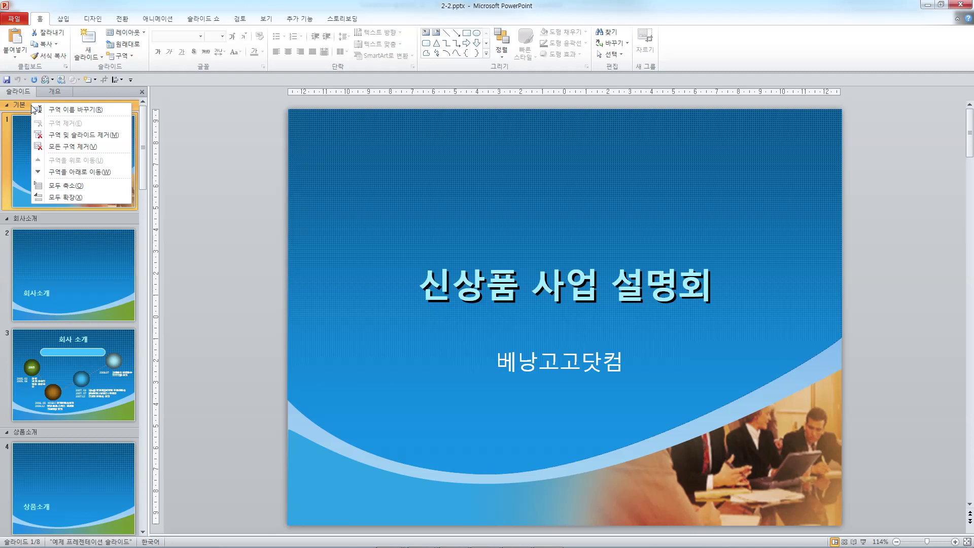
left_click(71, 111)
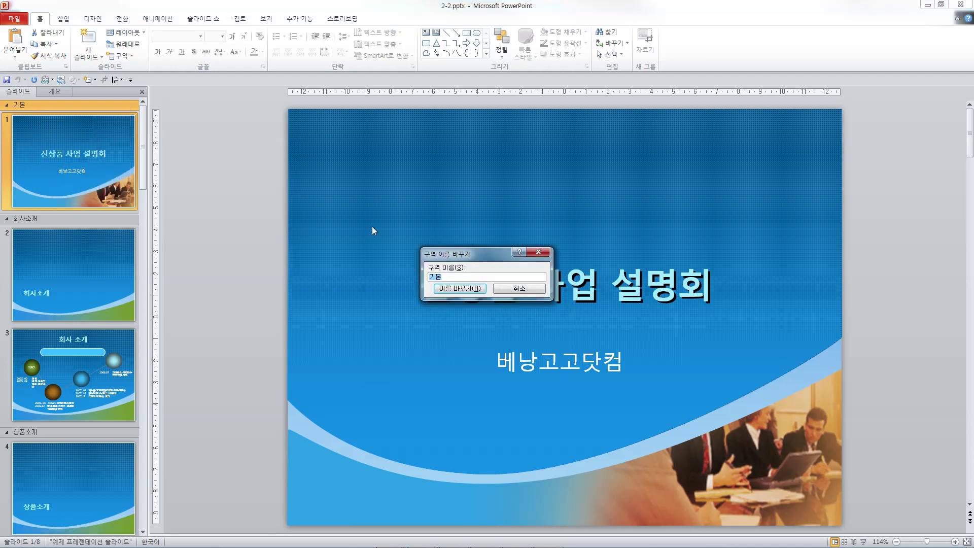
key("BackSpace")
type("제목")
left_click(458, 289)
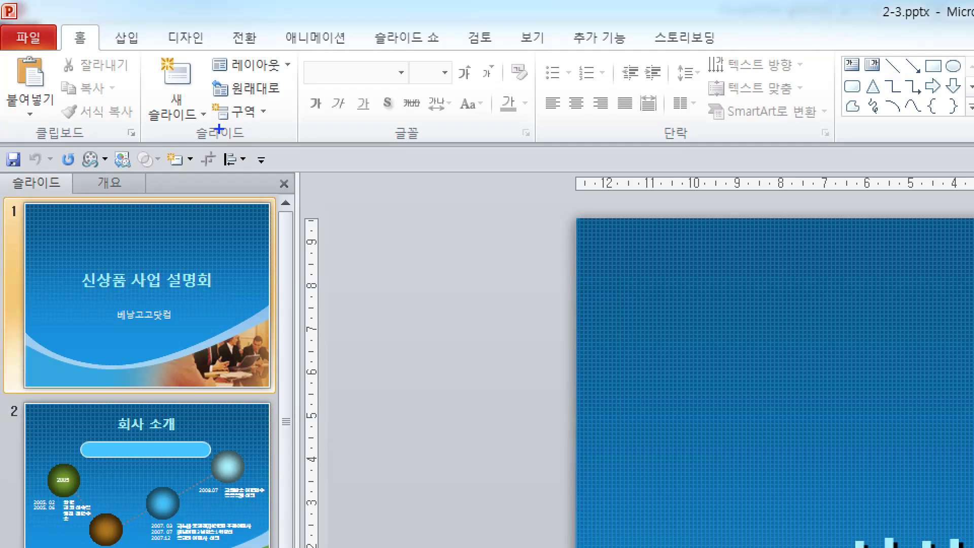
Add a new 제목 없는 구역 section beginning at slide 2, 회사 소개
left_click_drag(212, 123, 265, 123)
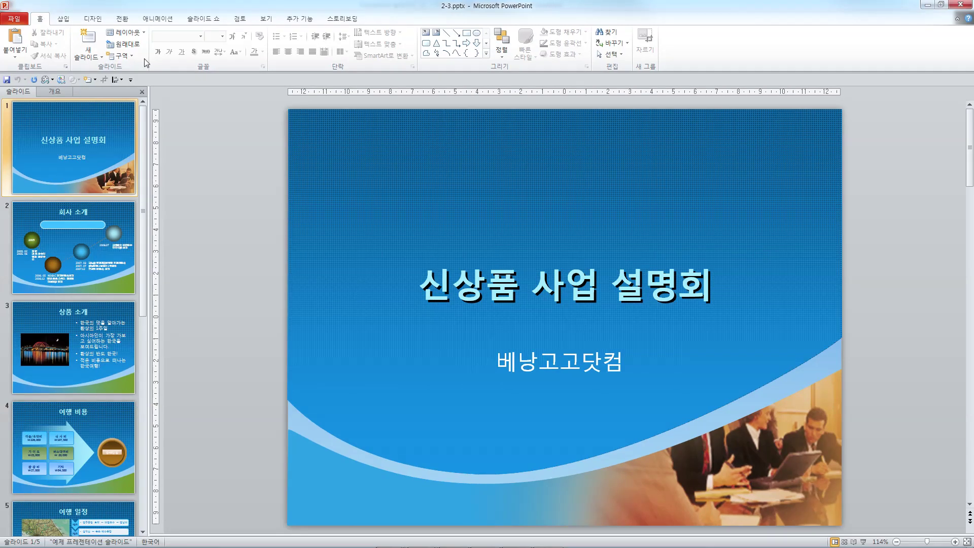
left_click(124, 55)
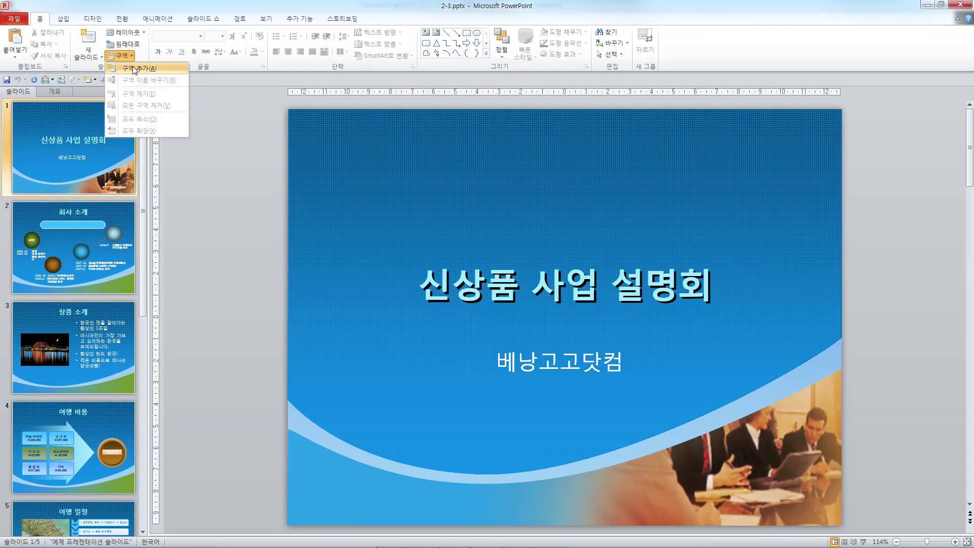
left_click(133, 66)
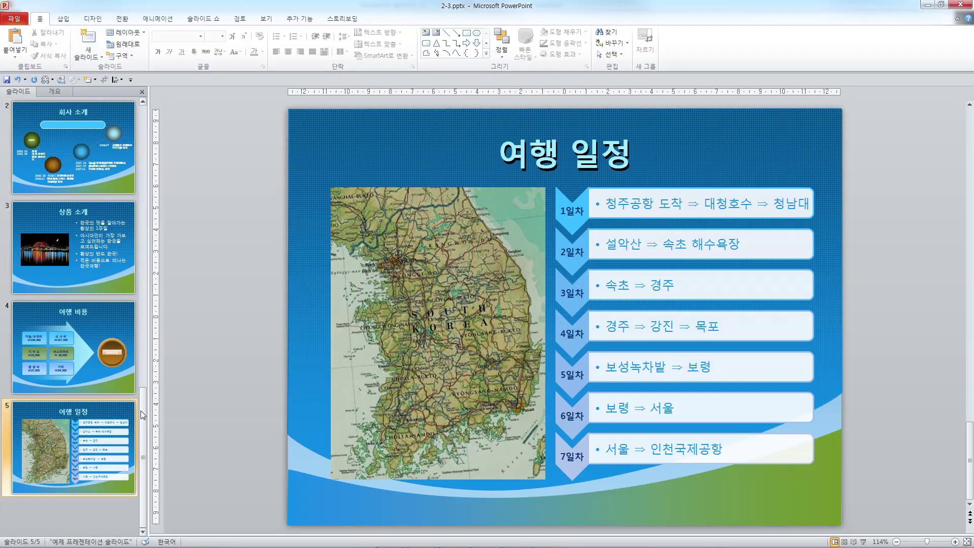
scroll(129, 200, "up", 3)
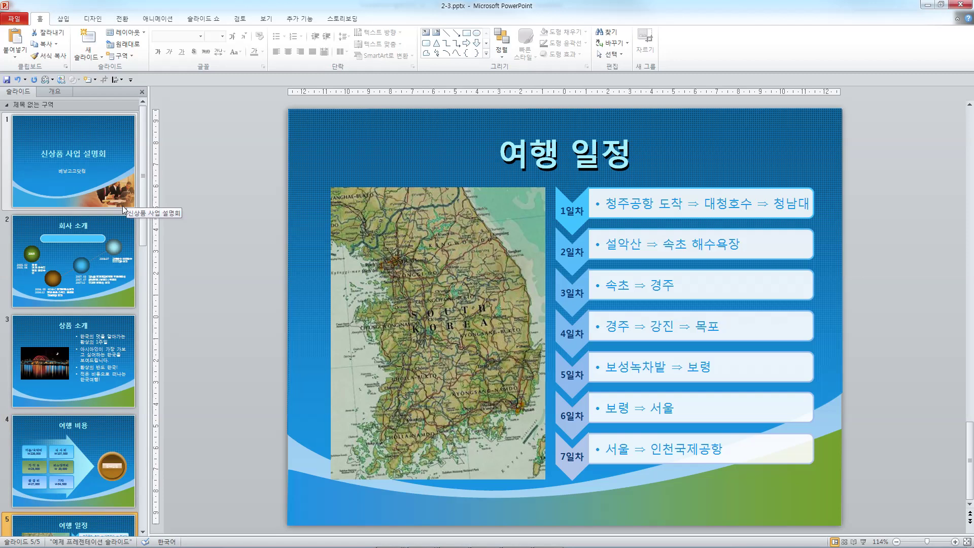
left_click(84, 249)
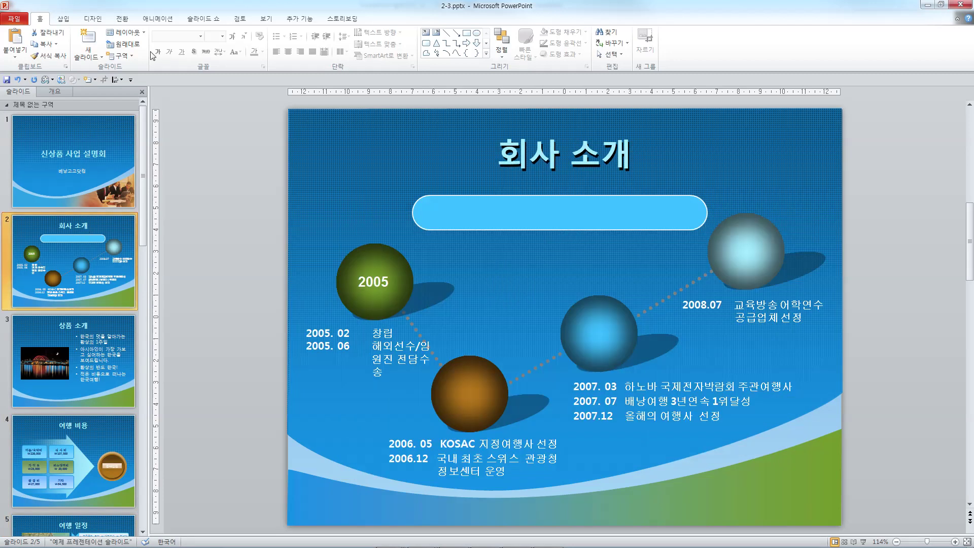
left_click(129, 57)
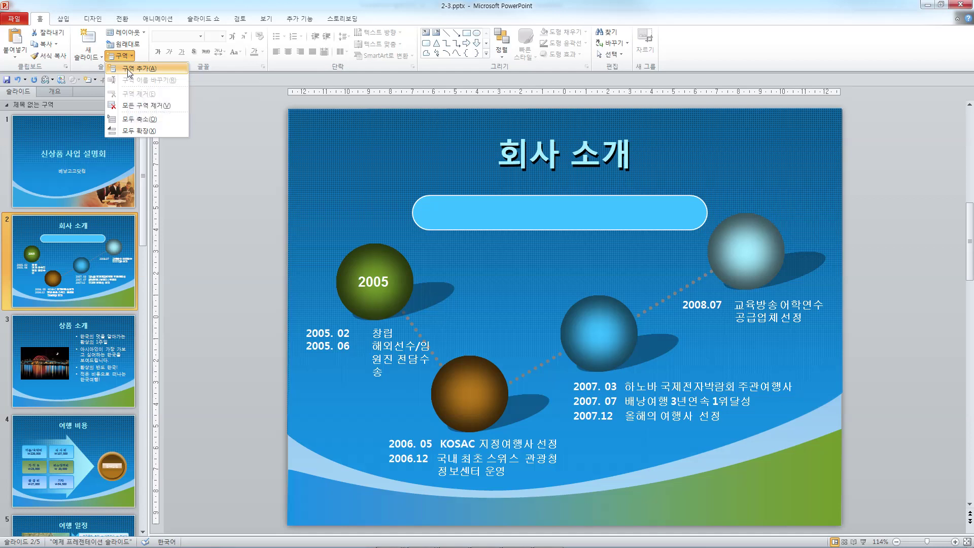
left_click(128, 71)
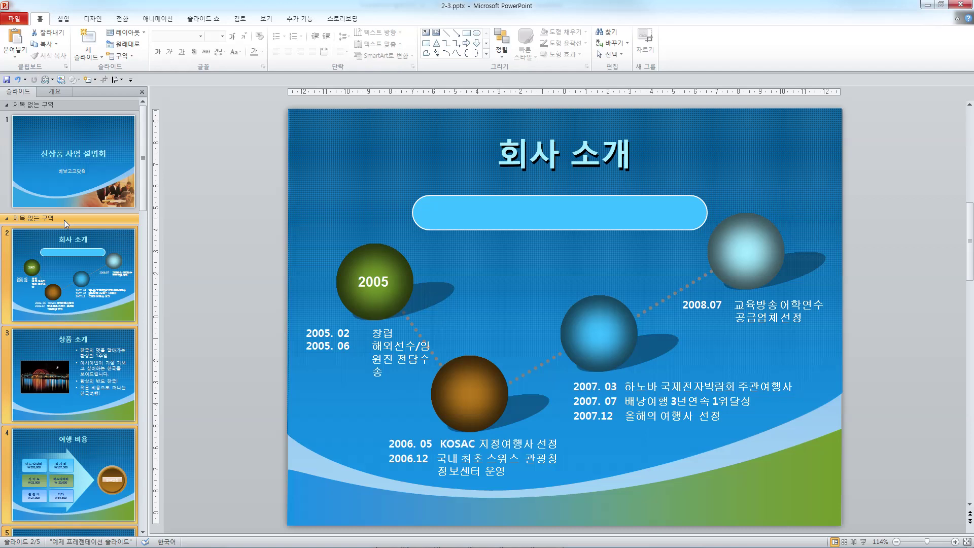
Rename the new section to 회사소개
right_click(64, 220)
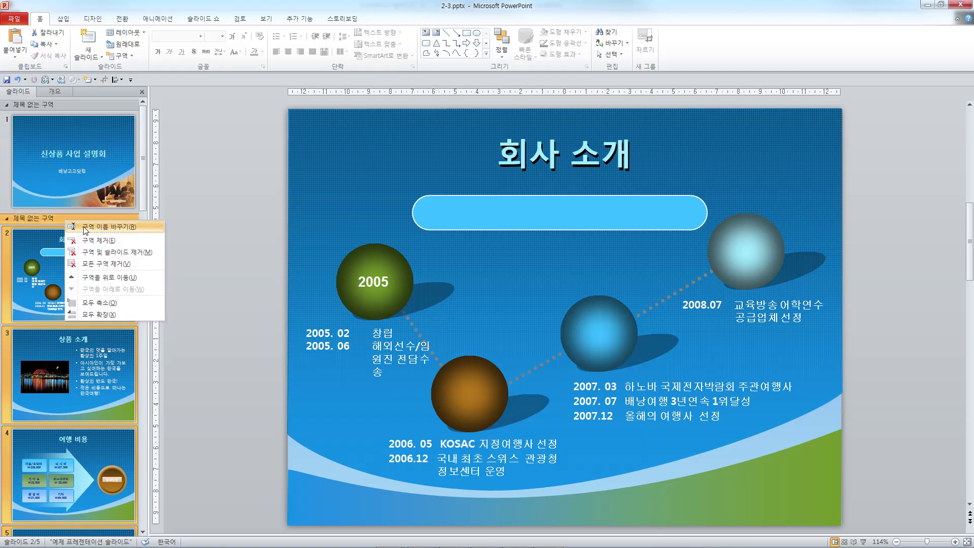
left_click(101, 227)
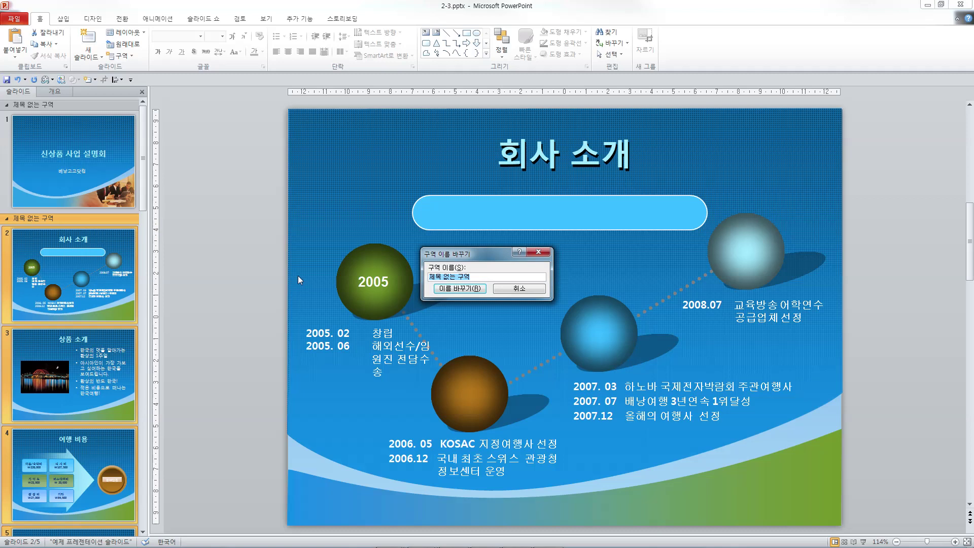
type("회사")
type("소개")
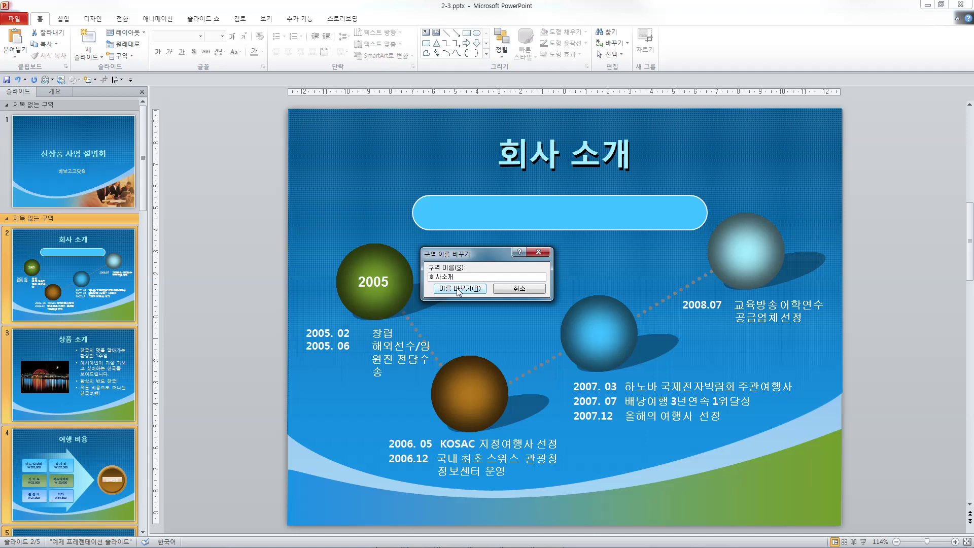
left_click(458, 288)
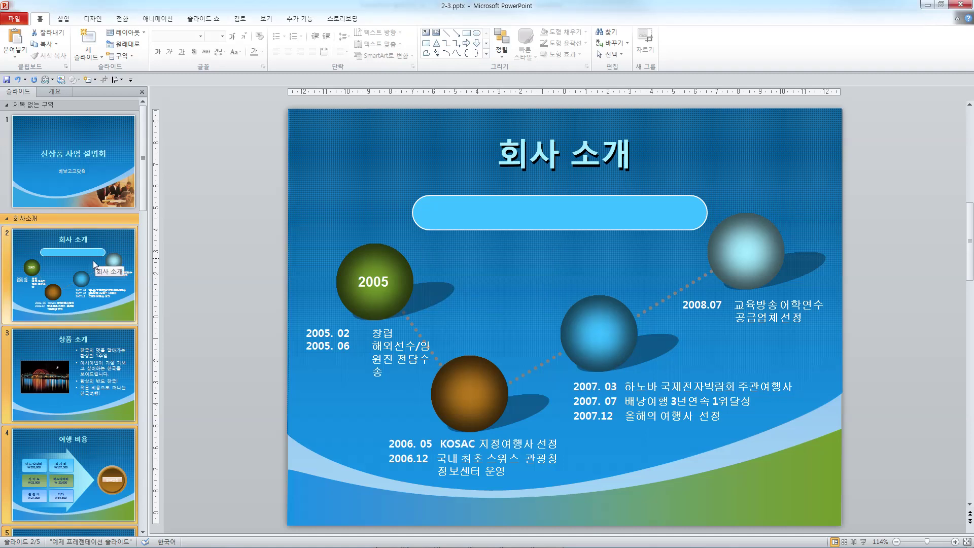
Add another untitled section starting at slide 3, 상품 소개
left_click(60, 378)
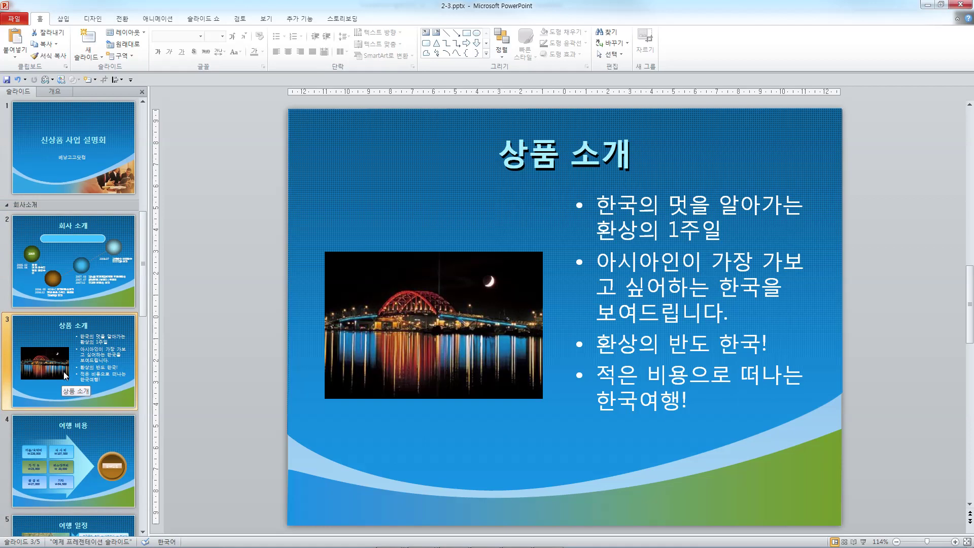
scroll(71, 366, "down", 2)
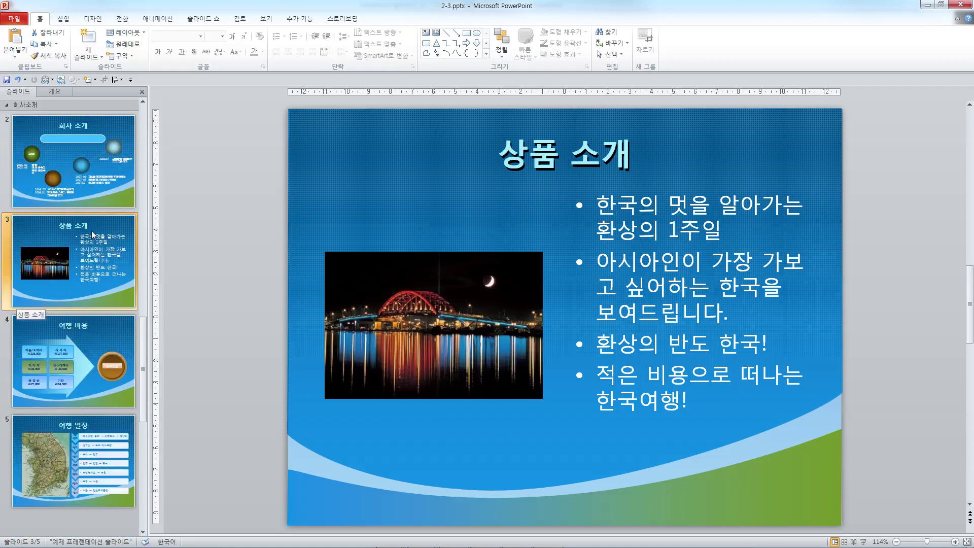
left_click(126, 56)
left_click(138, 68)
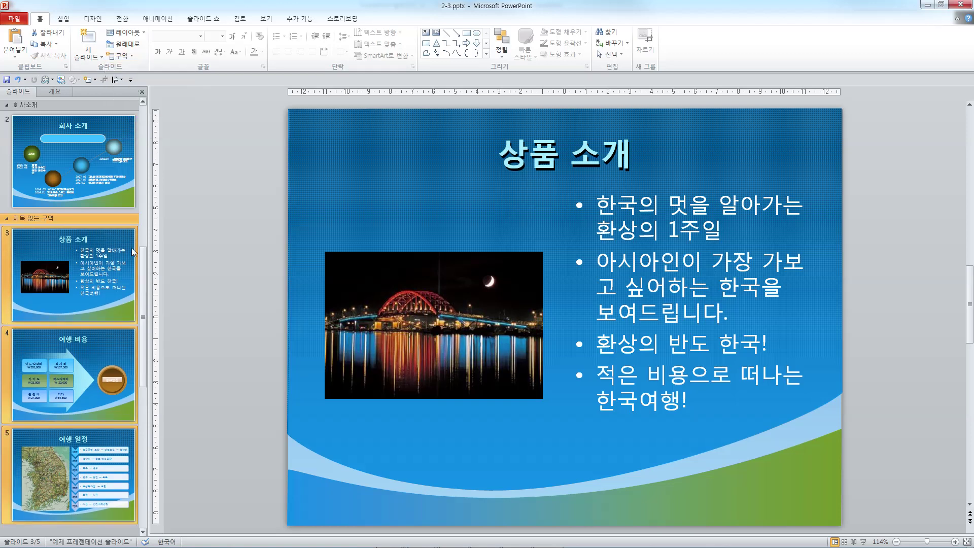
right_click(36, 218)
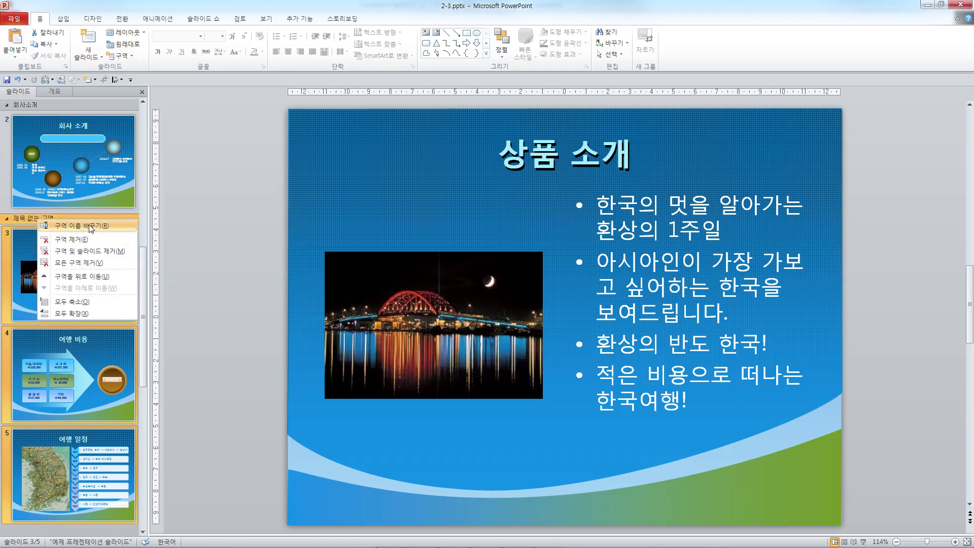
Name the untitled section at slide 3 '상품 소개'
left_click(91, 226)
type("상품 소개")
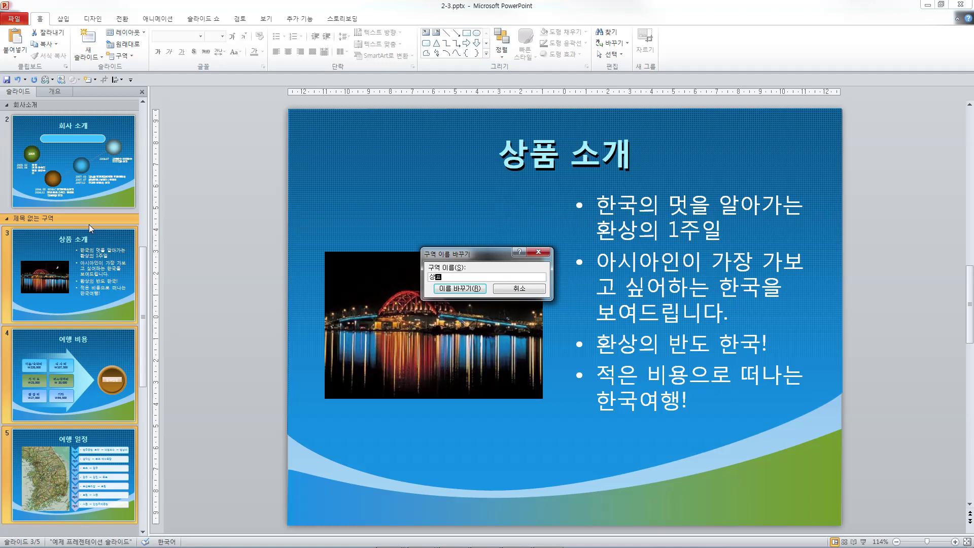
left_click(437, 290)
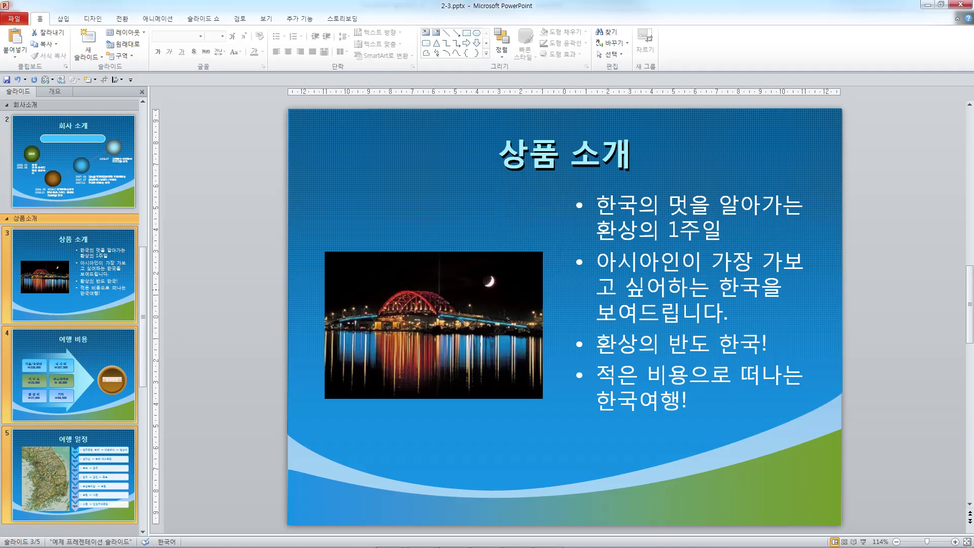
Add a section at slide 5, 여행 일정, and name it 여행일정
left_click(85, 453)
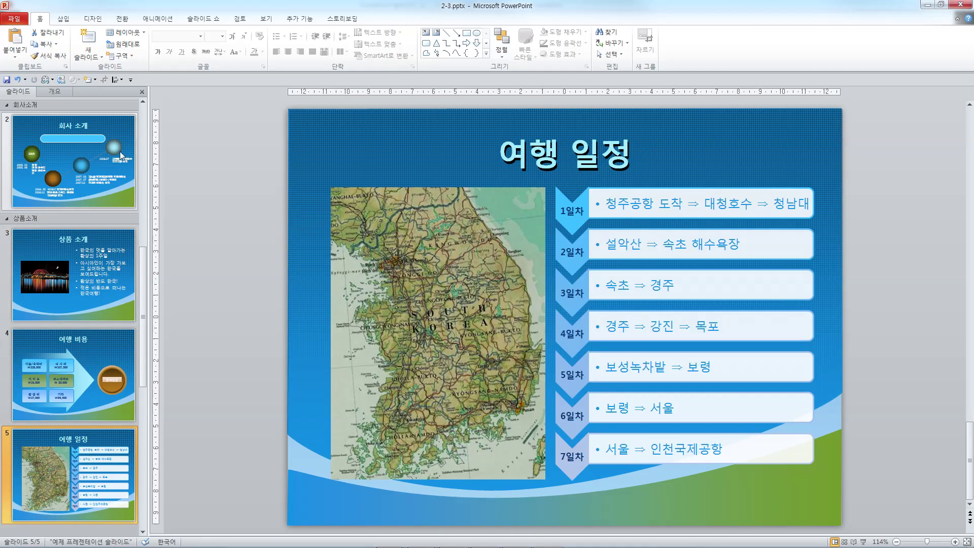
left_click(127, 56)
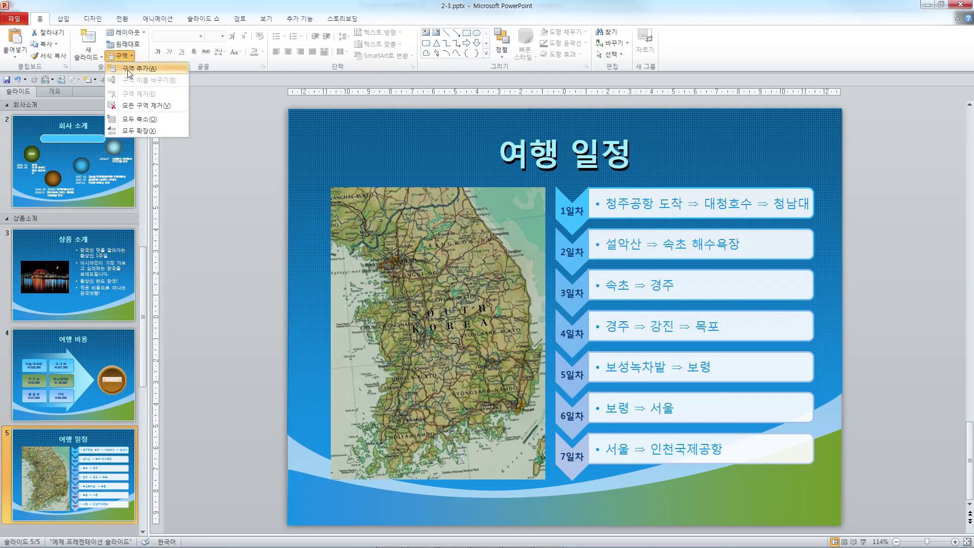
left_click(144, 69)
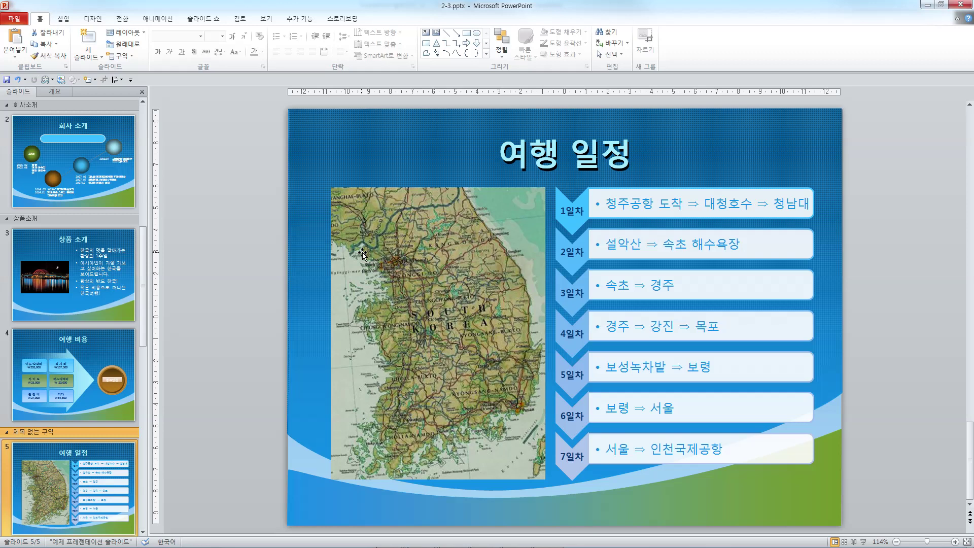
right_click(75, 432)
left_click(125, 439)
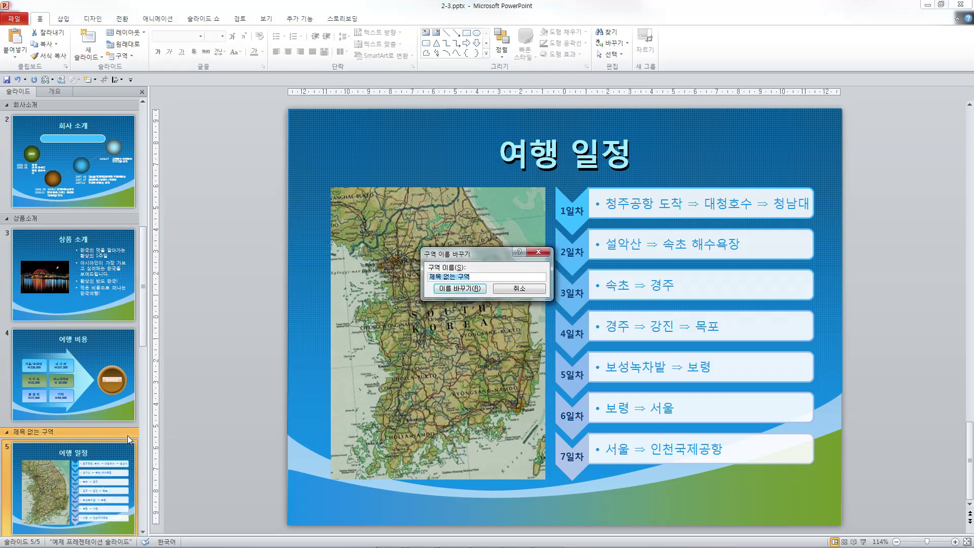
type("여행일")
type("정")
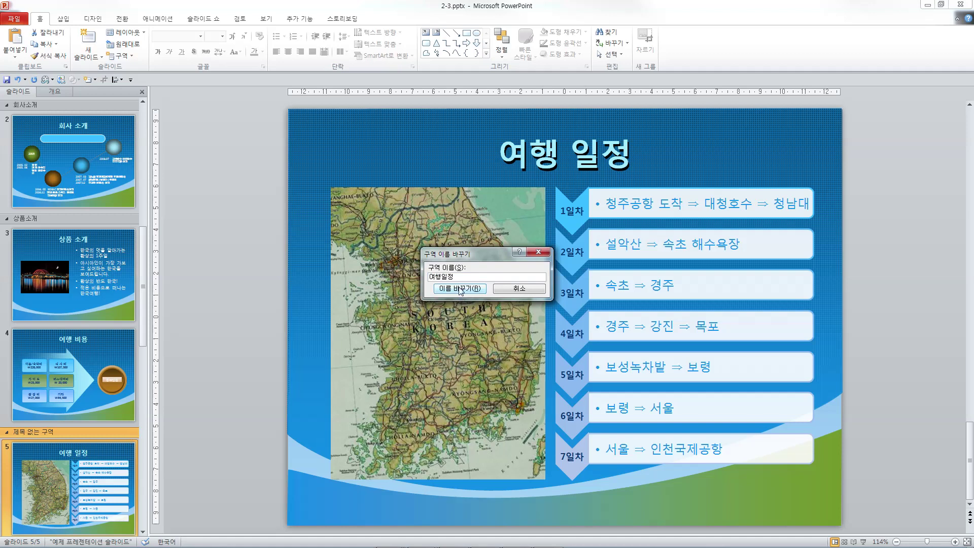
left_click(446, 287)
scroll(68, 302, "up", 1)
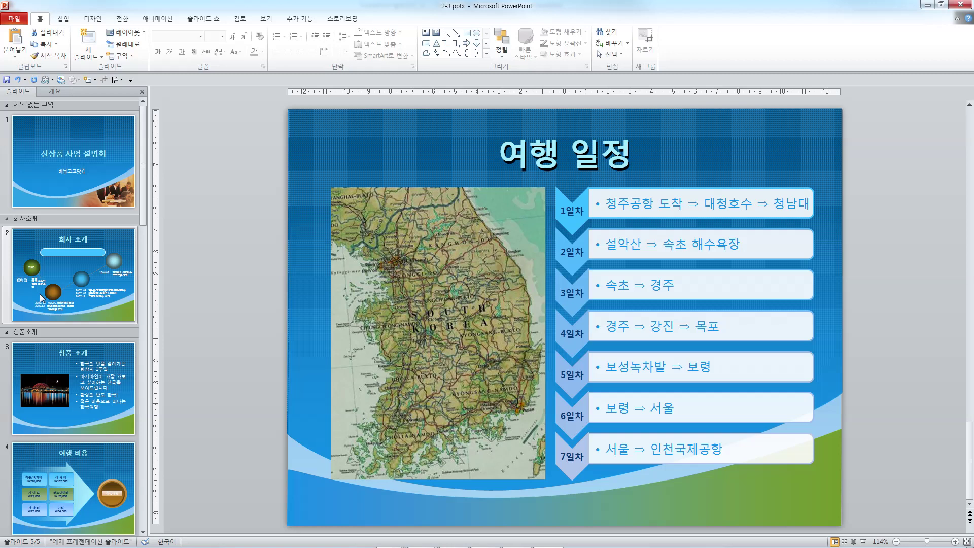
Select the 상품소개 section header so slides 3 and 4 are selected
left_click(37, 332)
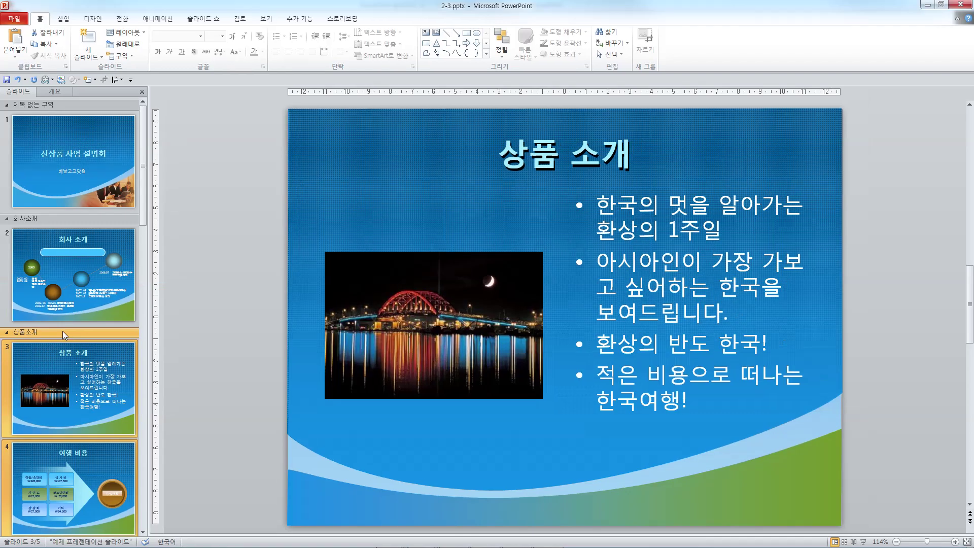
Apply the 오렌지 theme from the Design gallery to the 상품소개 slides
left_click(97, 19)
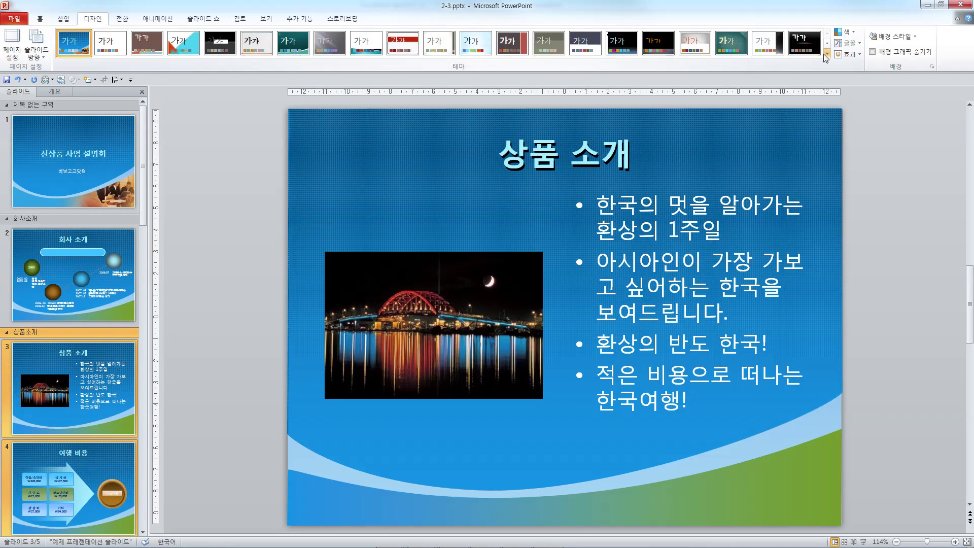
left_click(826, 53)
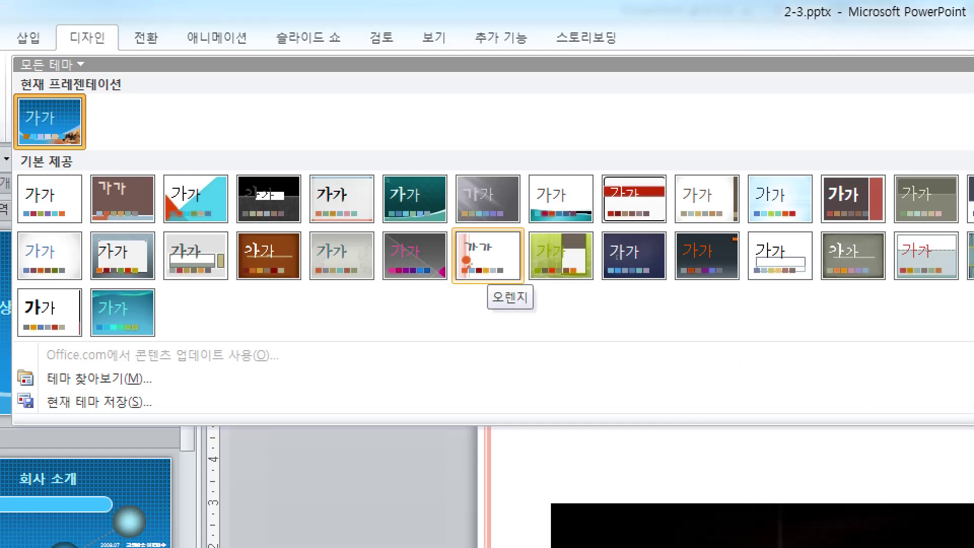
left_click_drag(479, 246, 511, 220)
left_click_drag(490, 321, 528, 318)
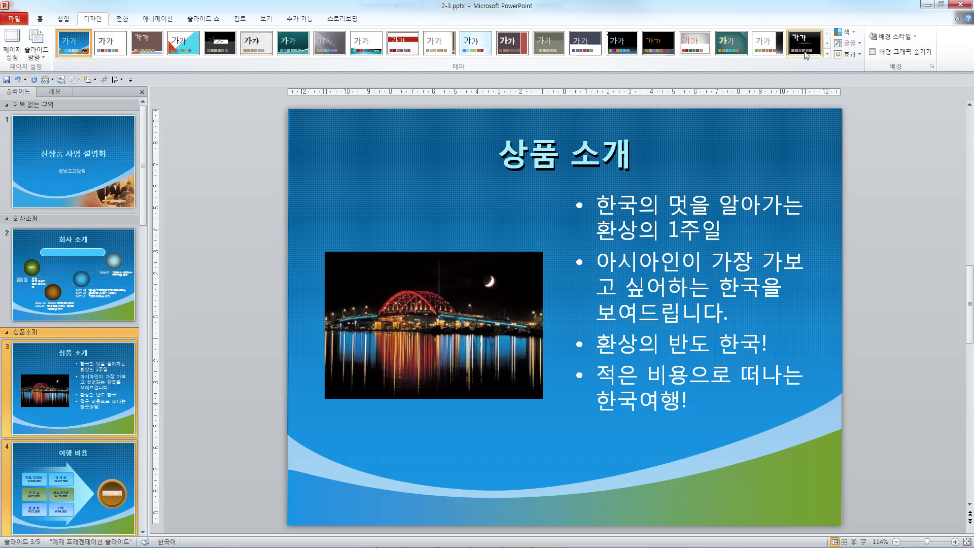
left_click(827, 54)
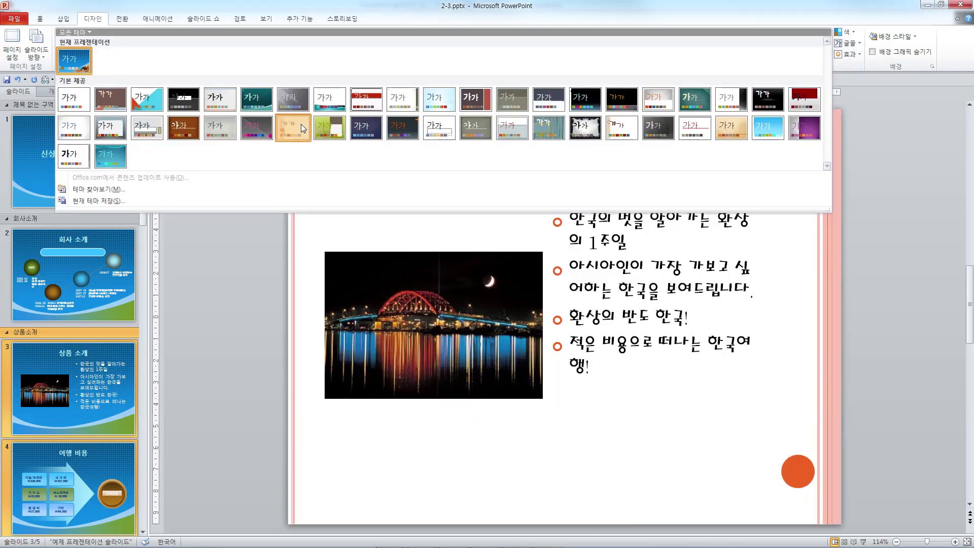
left_click(293, 127)
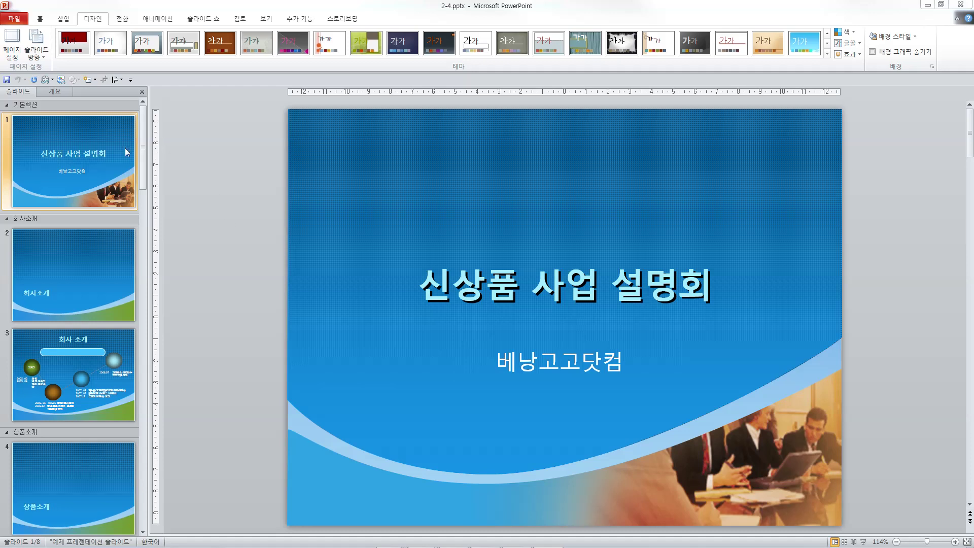
left_click(39, 19)
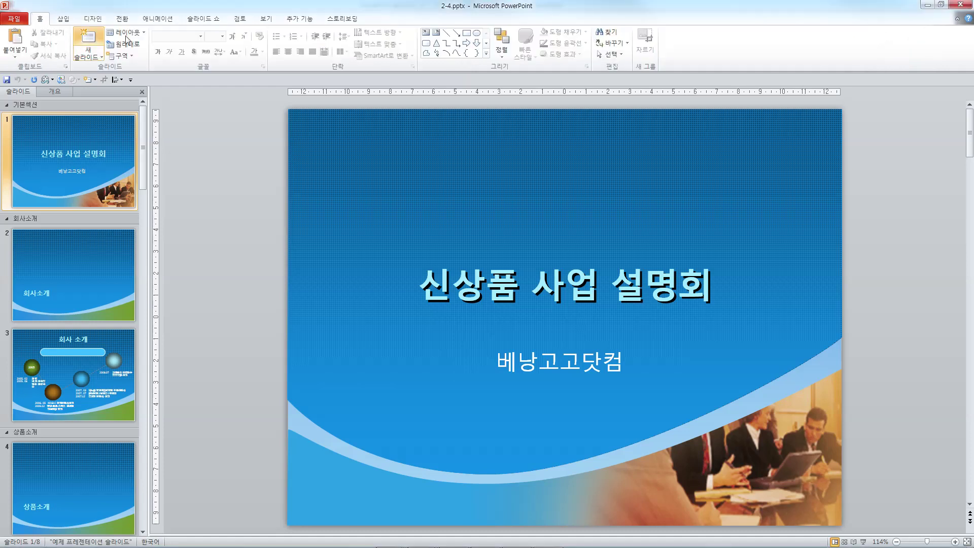
left_click(133, 56)
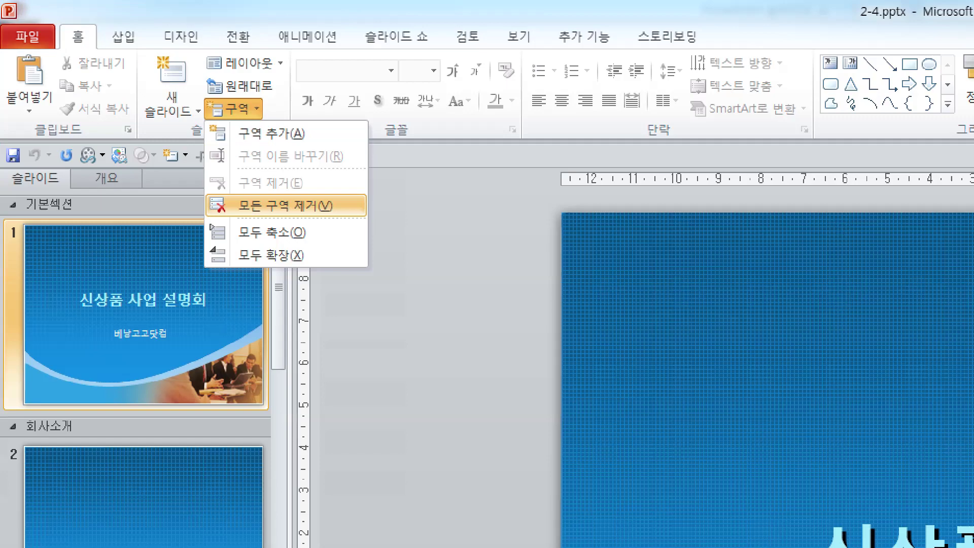
left_click_drag(289, 209, 313, 177)
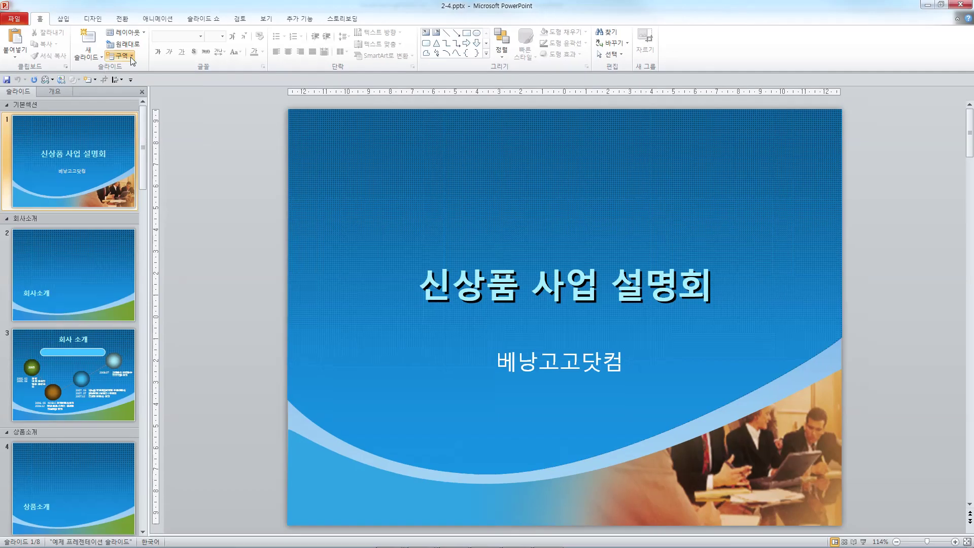
left_click(133, 56)
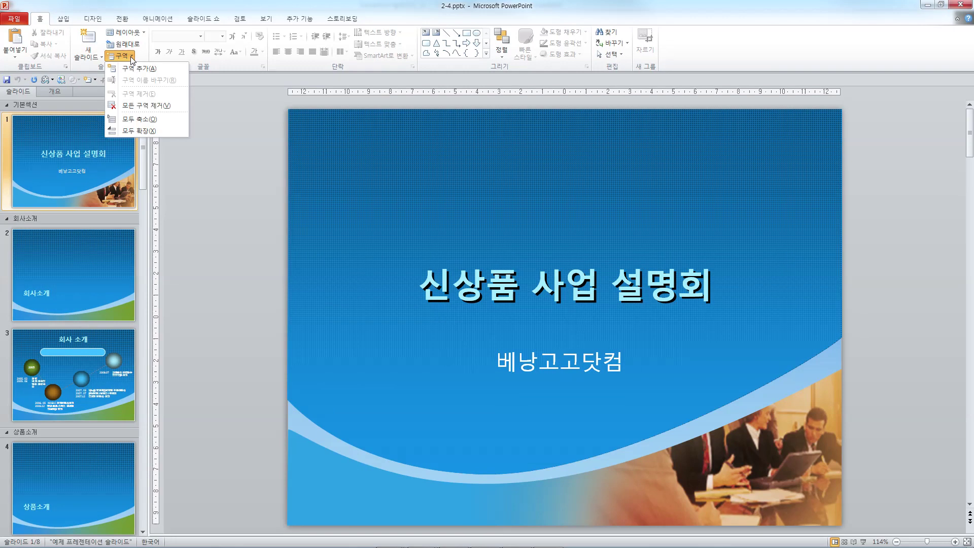
left_click(140, 106)
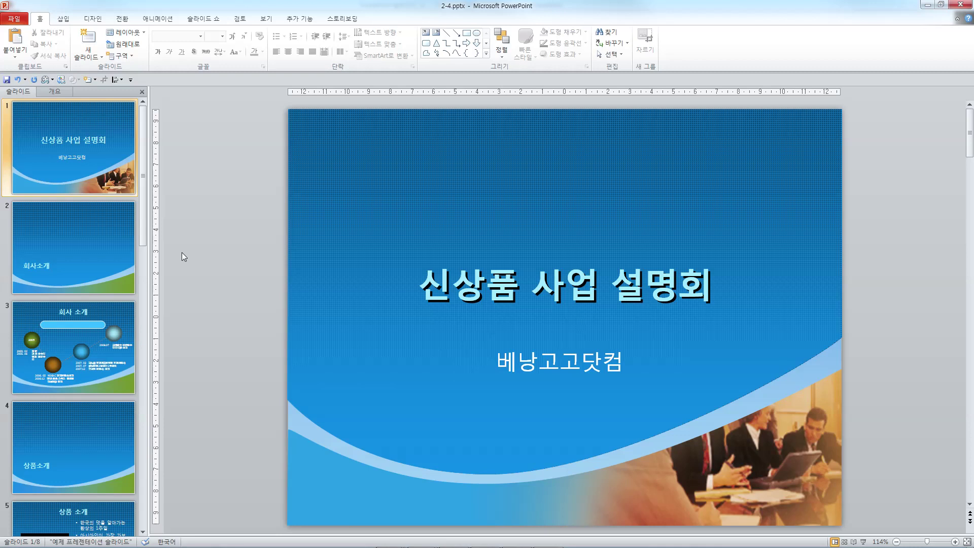
key("ctrl+z")
left_click(78, 219)
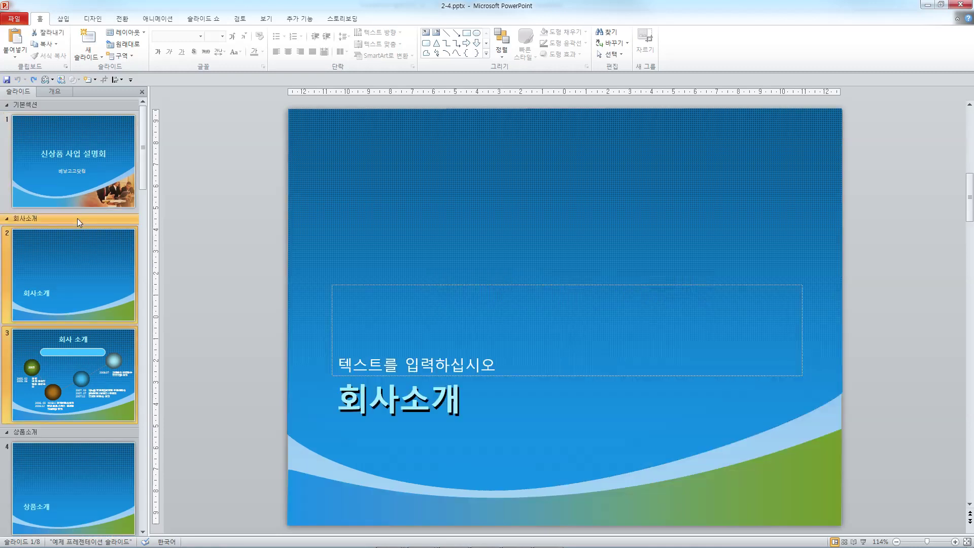
right_click(77, 221)
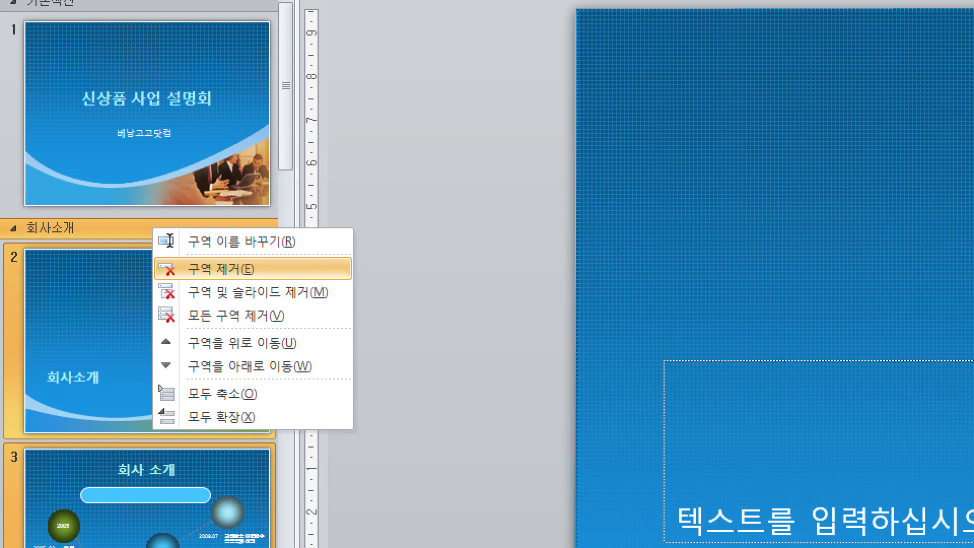
key("Escape")
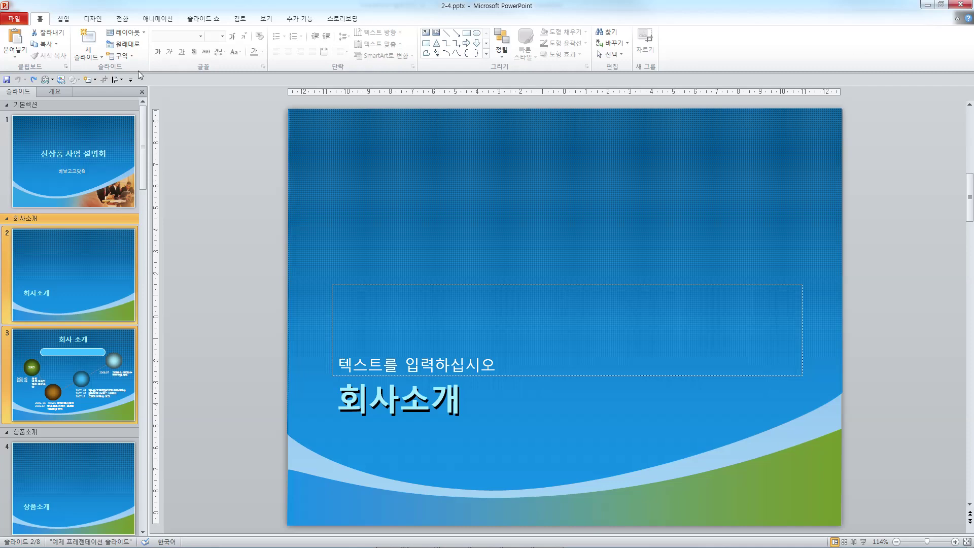
left_click(120, 56)
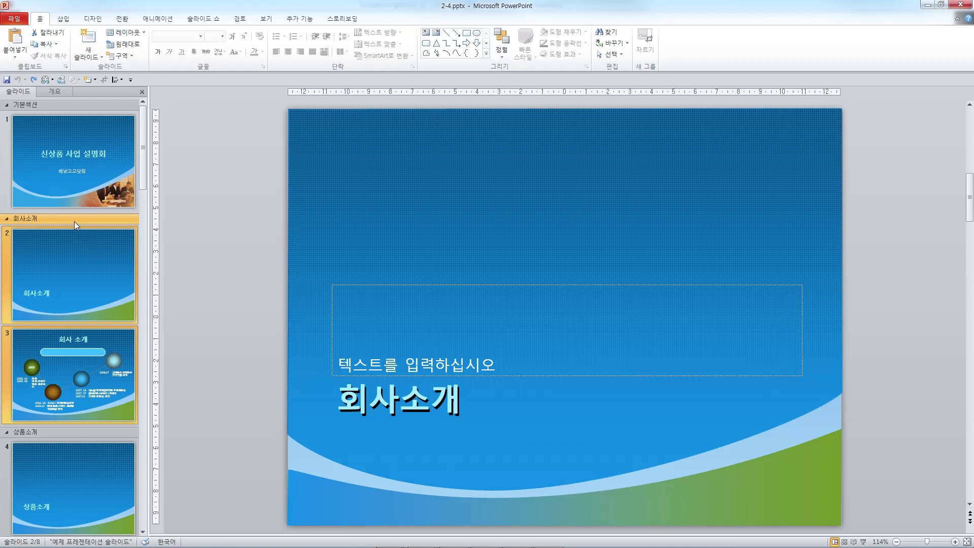
right_click(76, 218)
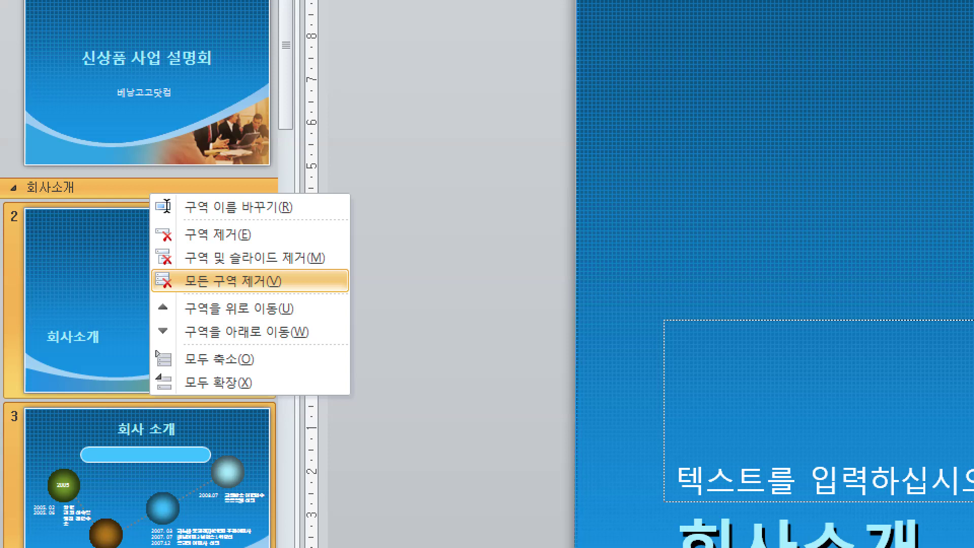
key("Escape")
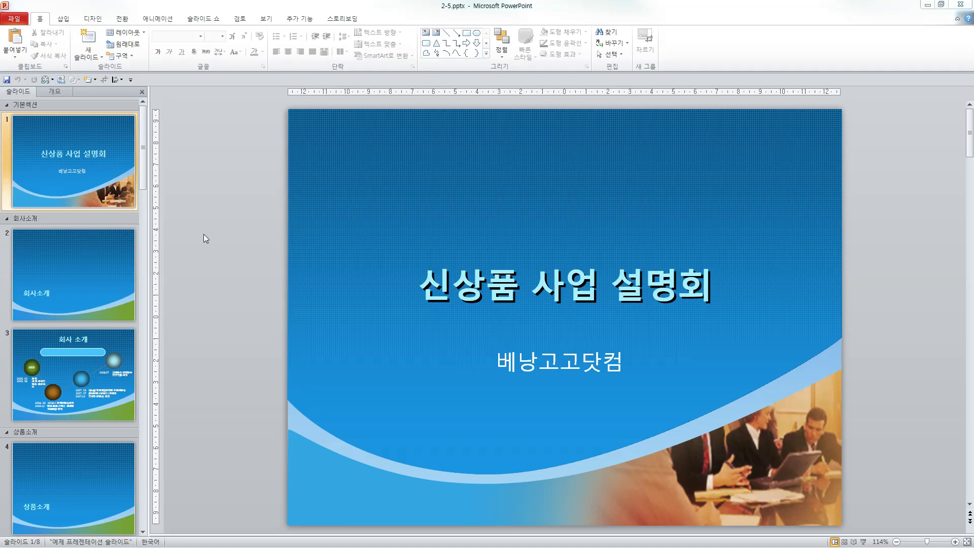
Select slide 5 and show the 새 슬라이드 layout choices
scroll(98, 389, "down", 5)
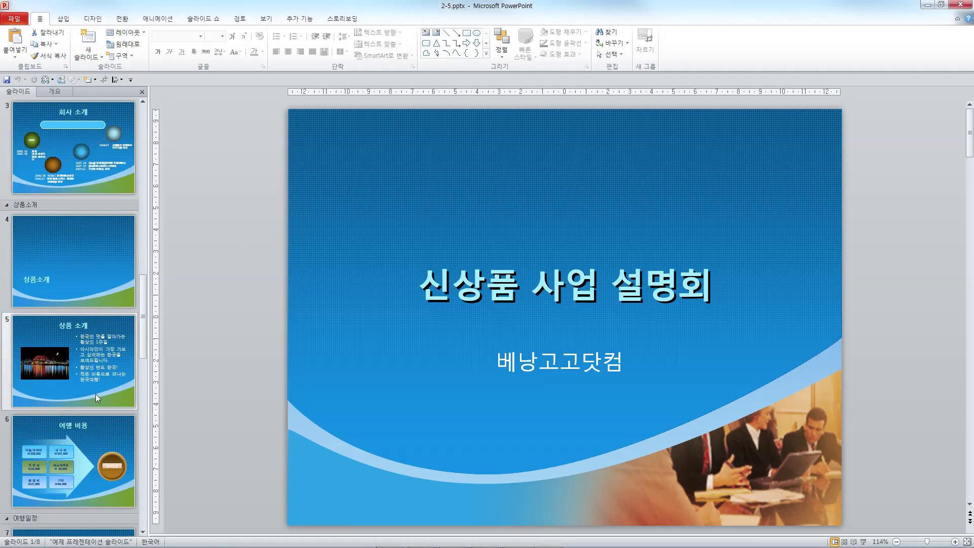
left_click(73, 385)
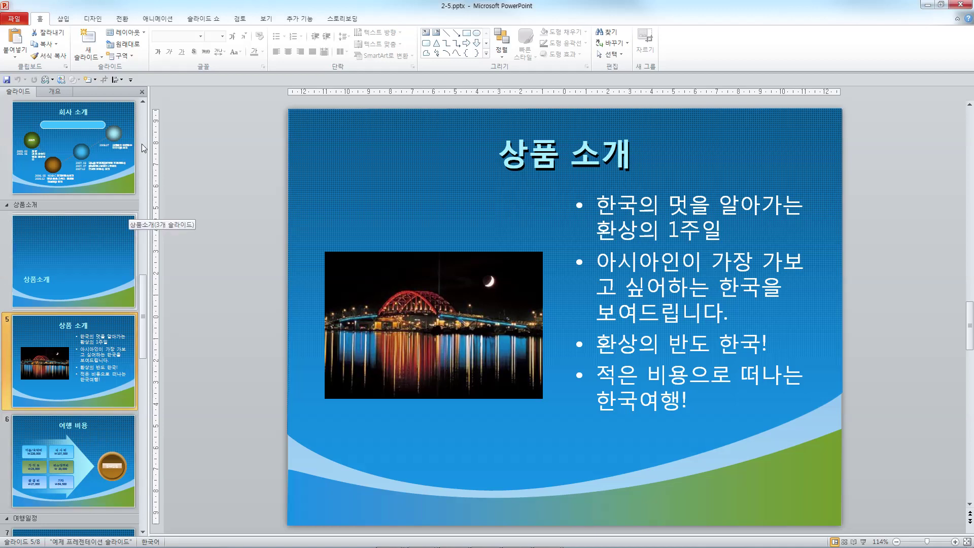
left_click(95, 58)
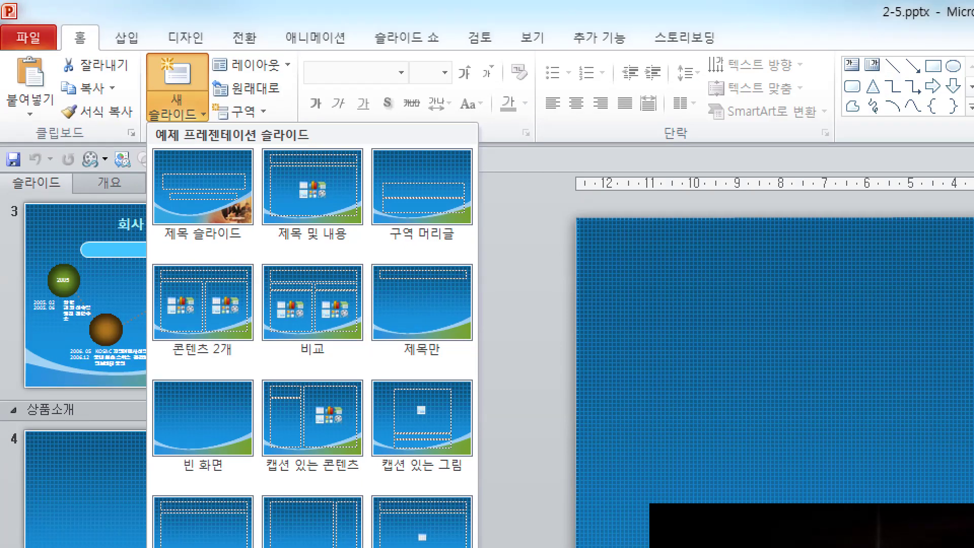
Insert a new 비교 (Comparison) layout slide as slide 6, after 상품 소개, making 9 slides
left_click_drag(296, 252, 357, 224)
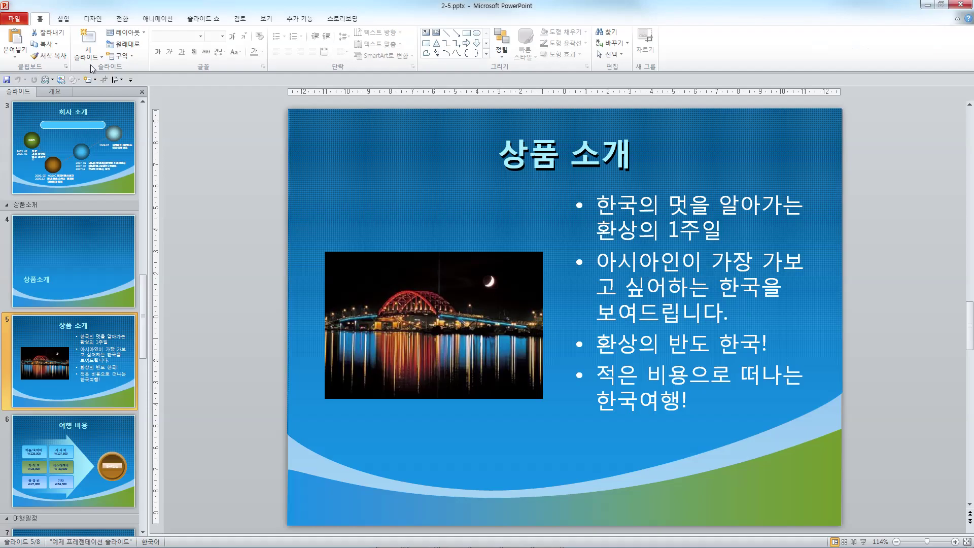
left_click(87, 57)
left_click(153, 152)
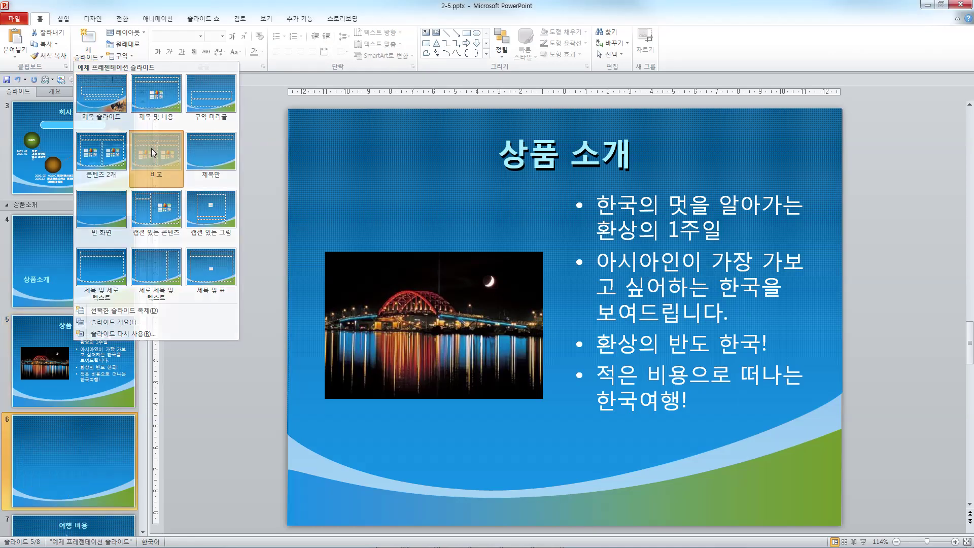
left_click(153, 152)
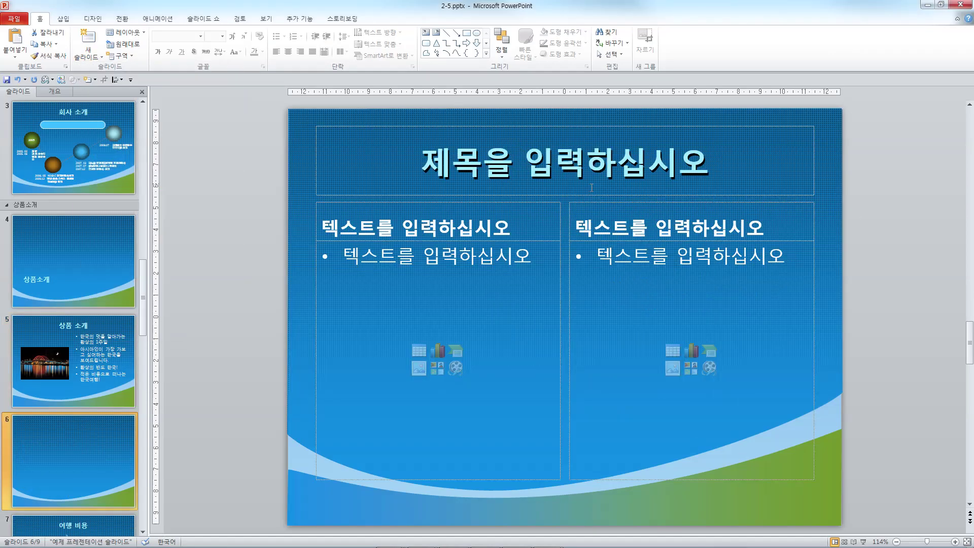